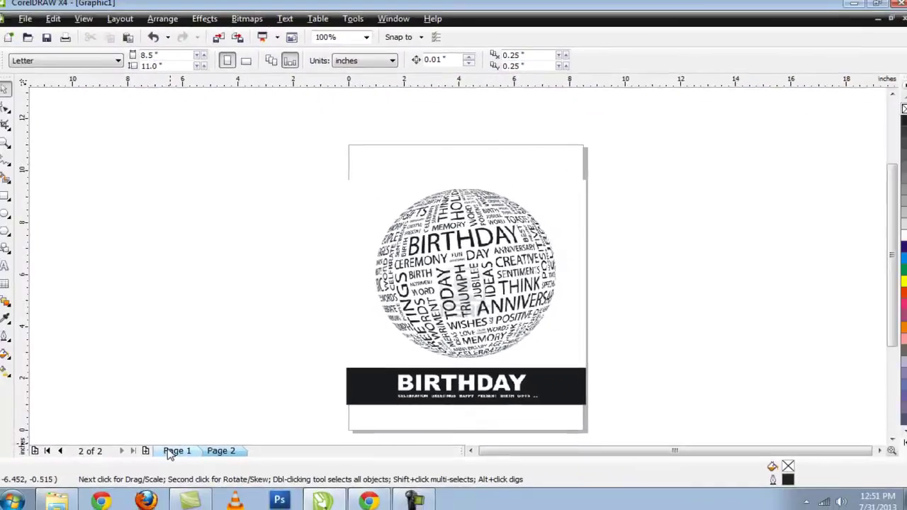
- Open page 1 and move the PHOTRIX text block together with its sphere off the page to the left
left_click(184, 448)
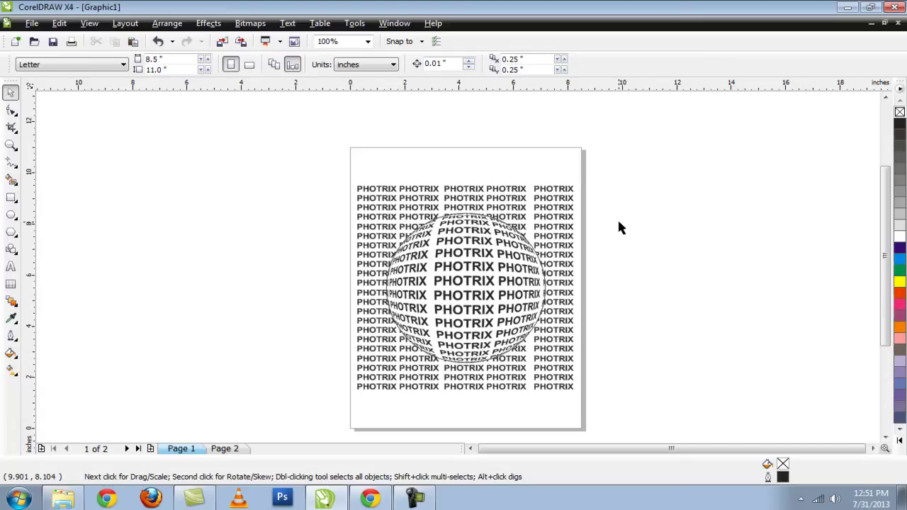
left_click_drag(334, 170, 648, 409)
left_click_drag(463, 258, 265, 226)
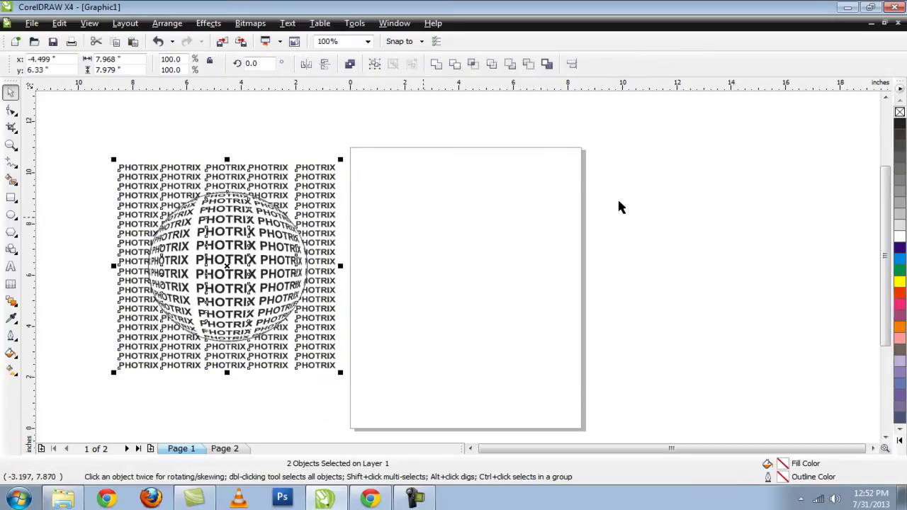
left_click(649, 175)
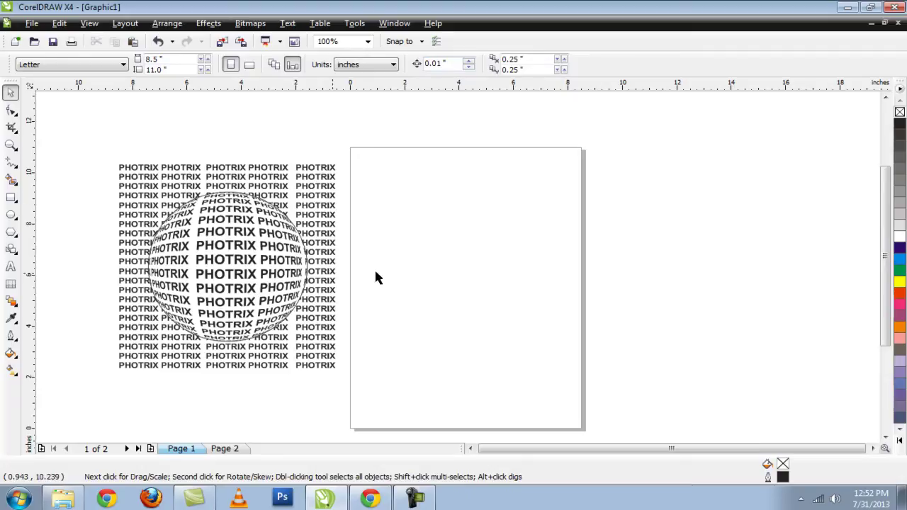
left_click_drag(303, 170, 808, 183)
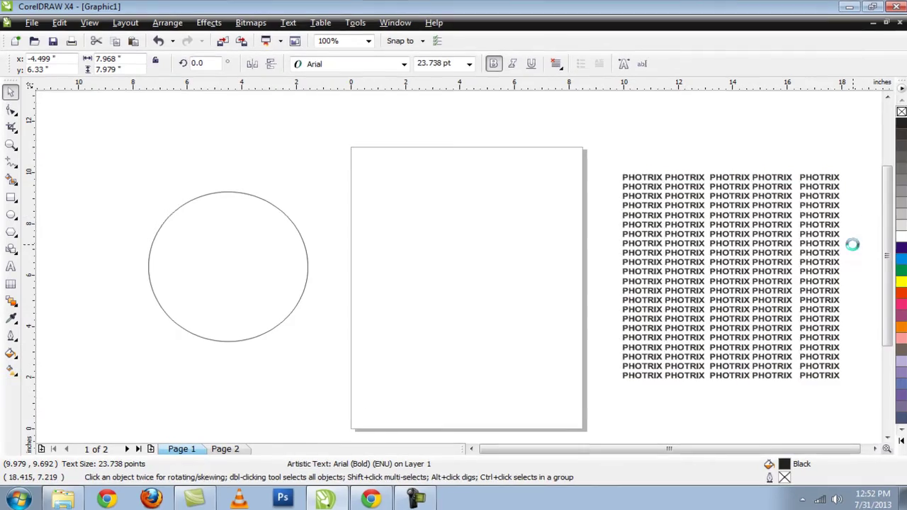
key("ctrl+z")
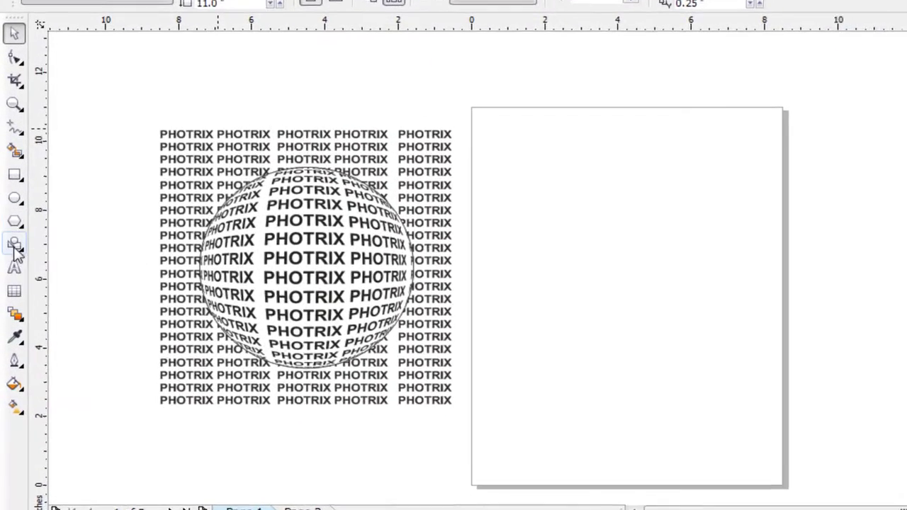
- Create a paragraph text frame about 8.07 by 8.9 inches beside the page and enter PHOTRIX in it
left_click(14, 267)
left_click_drag(697, 156, 906, 397)
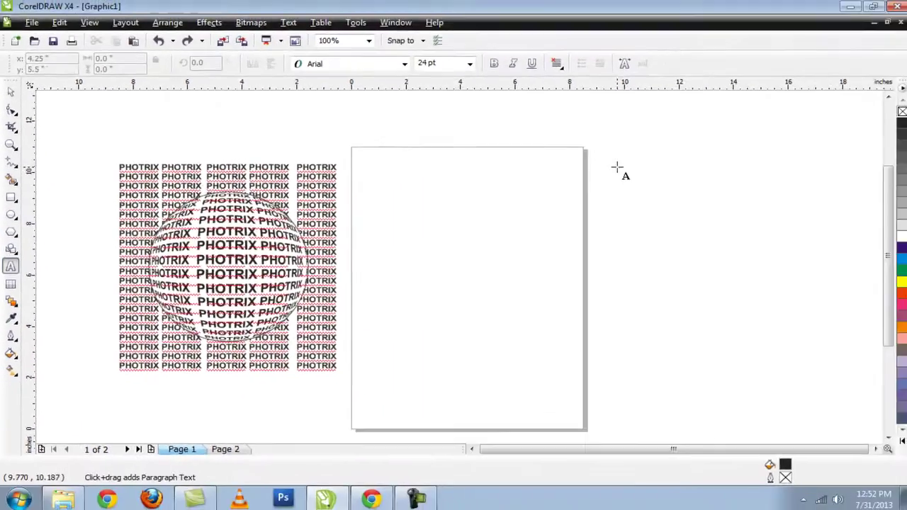
left_click_drag(818, 382, 837, 398)
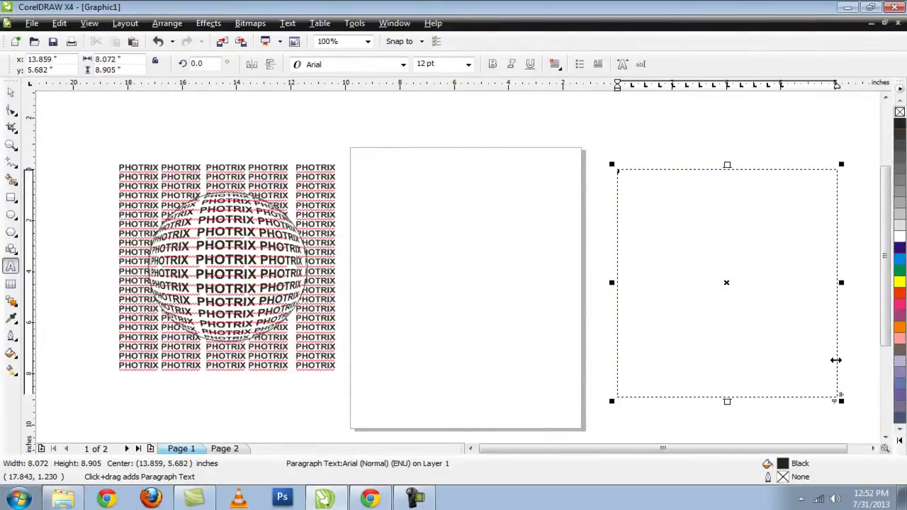
type("PHOTRIX")
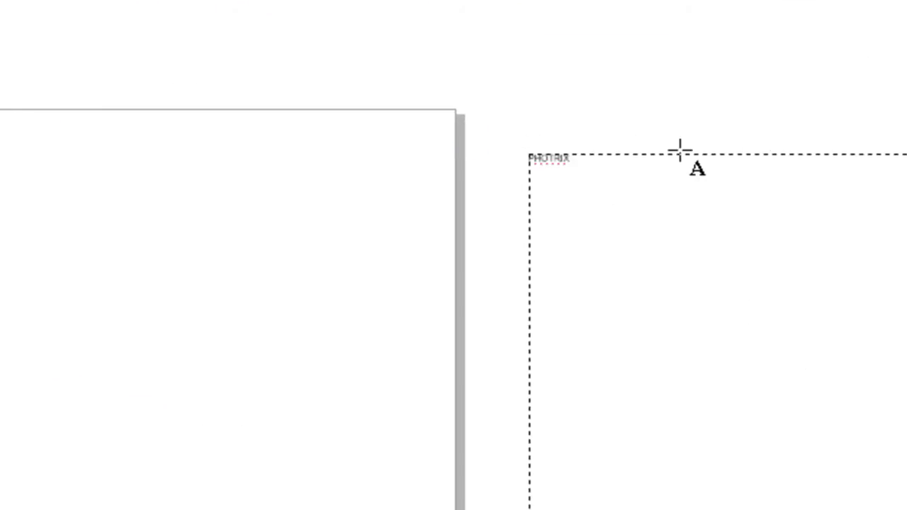
- Format the word PHOTRIX in the new frame as bold 18 pt text
left_click_drag(587, 156, 515, 129)
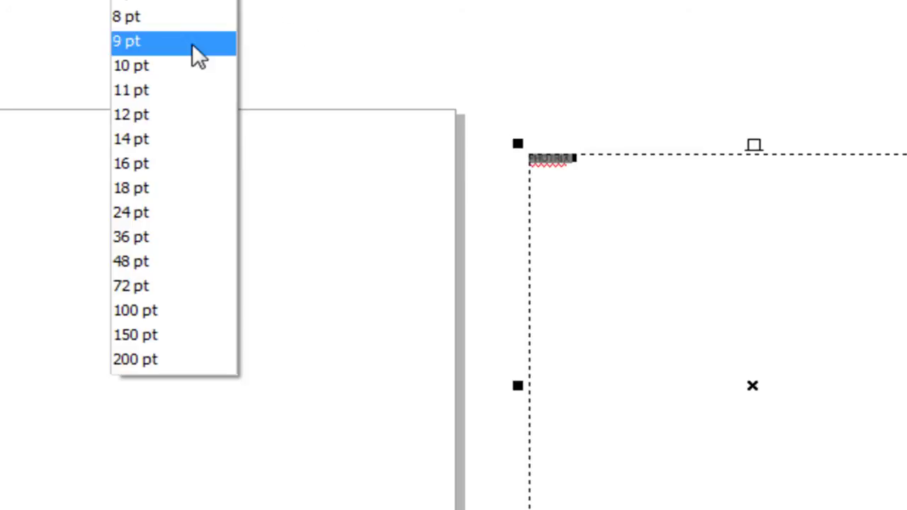
left_click(162, 190)
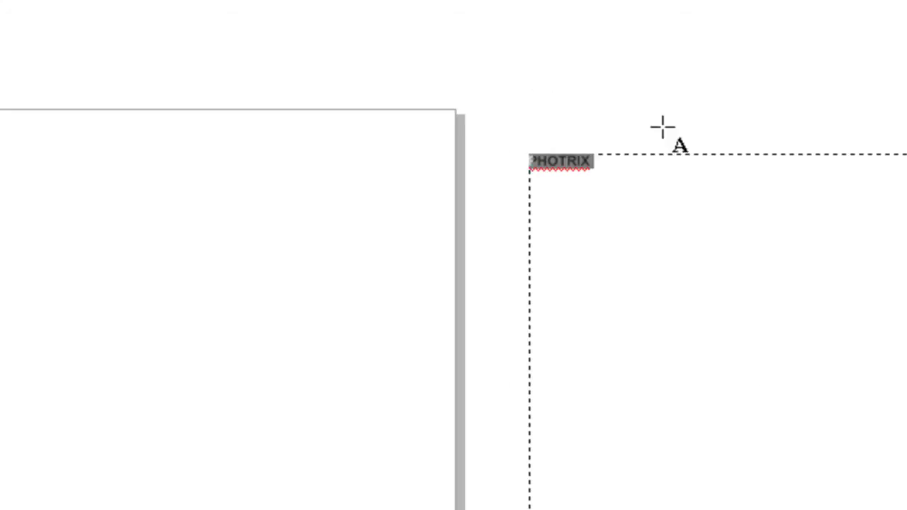
left_click(589, 162)
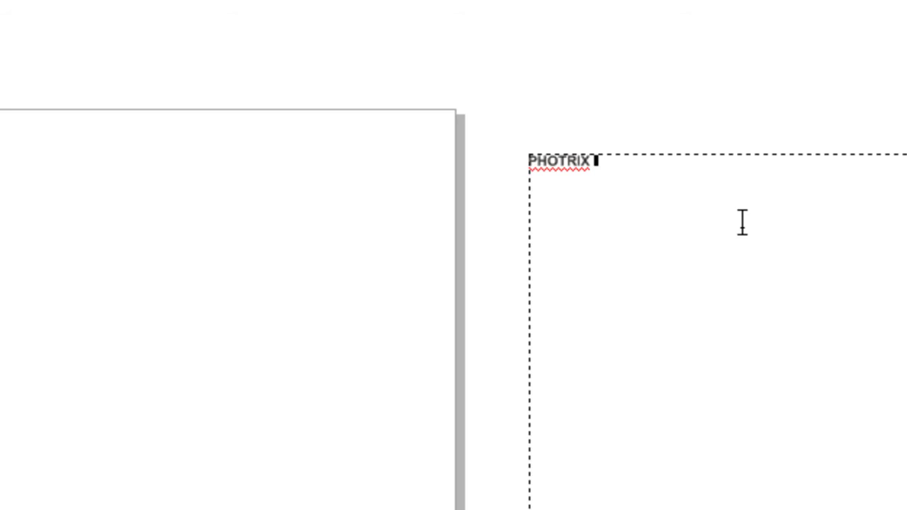
- Copy the word PHOTRIX and repeat it along the frame's first line until the line holds six words
key("ctrl+v")
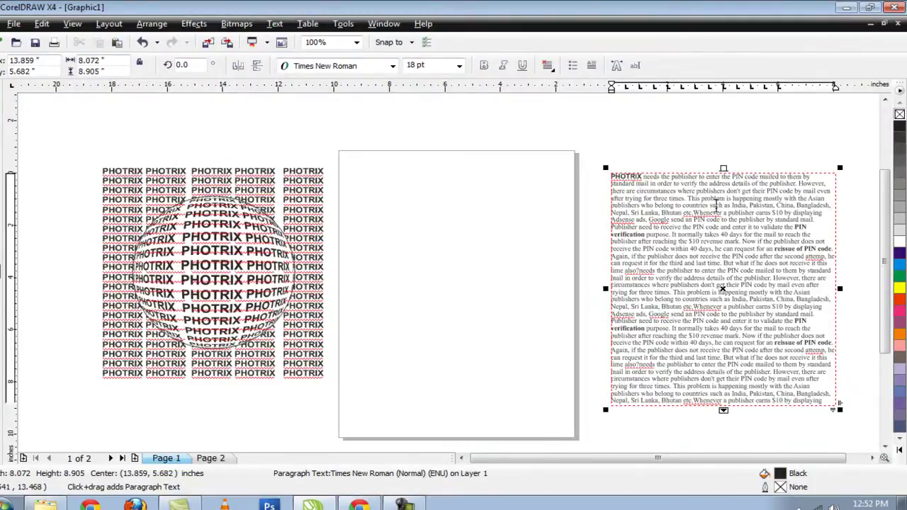
key("ctrl+z")
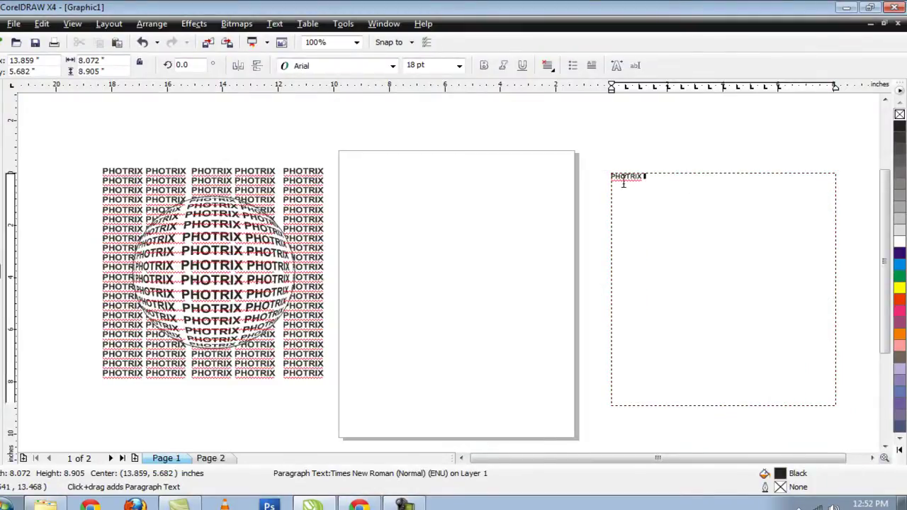
left_click_drag(648, 177, 608, 177)
left_click(600, 178)
double_click(609, 176)
key("ctrl+c")
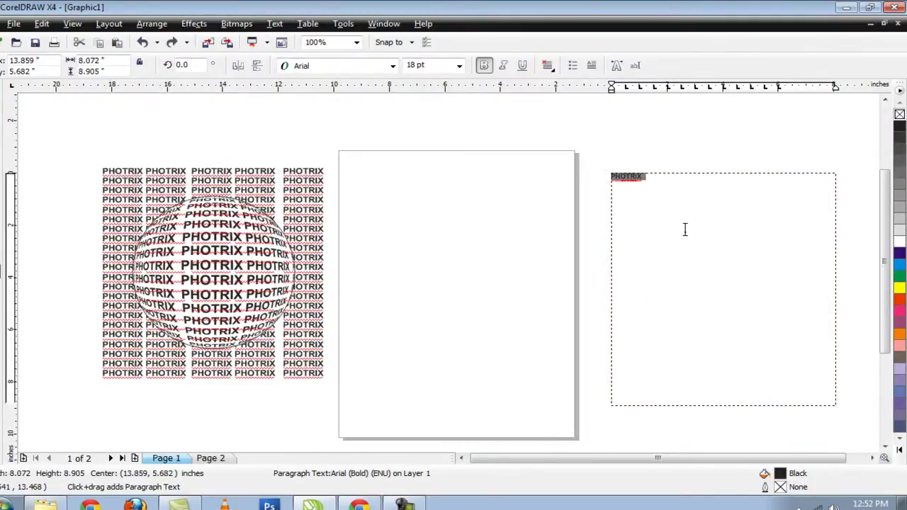
left_click(674, 183)
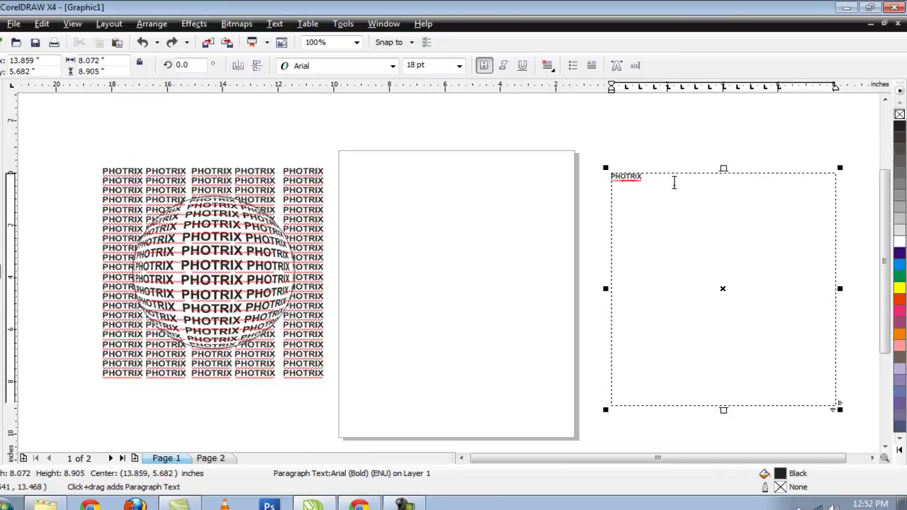
key("ctrl+v")
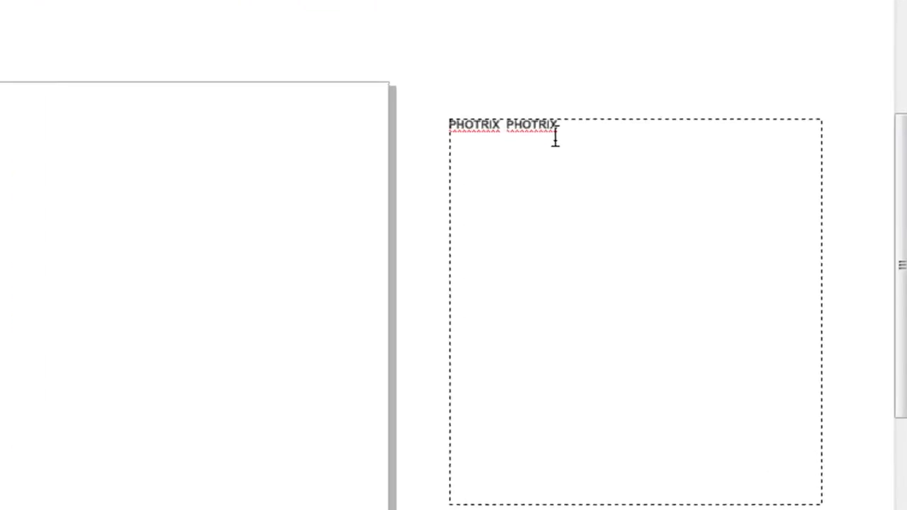
scroll(465, 170, "up", 2)
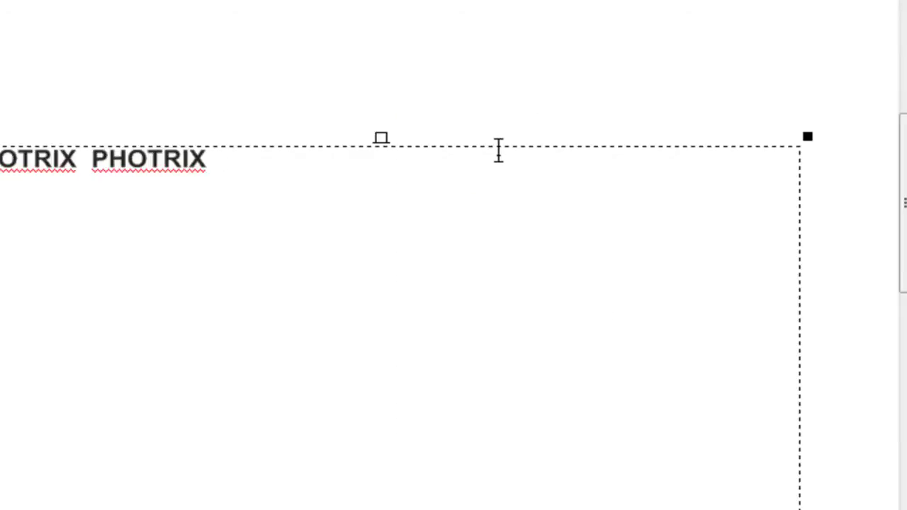
key("ctrl+v")
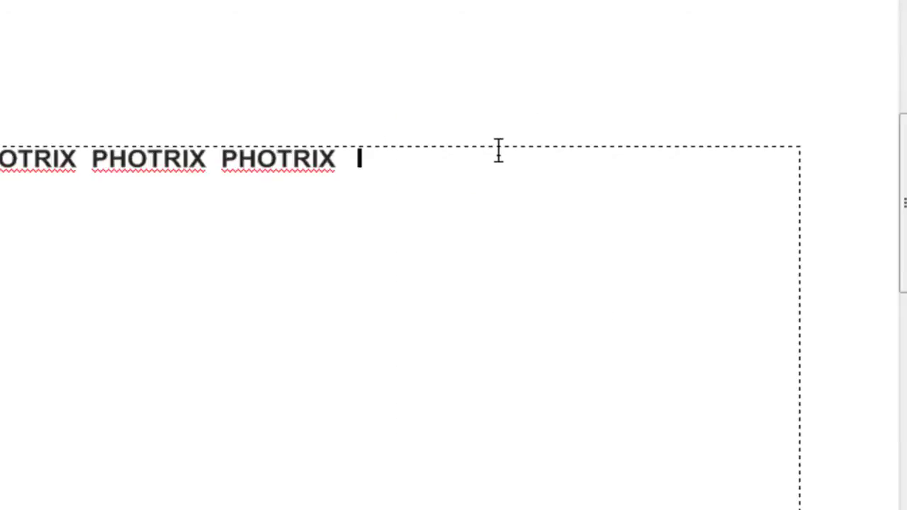
key("ctrl+v")
key("ctrl+v")
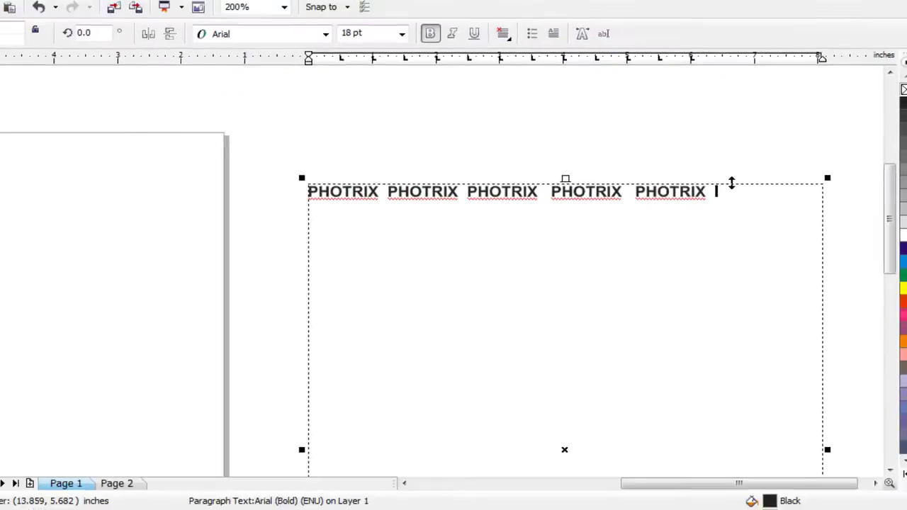
key("ctrl+v")
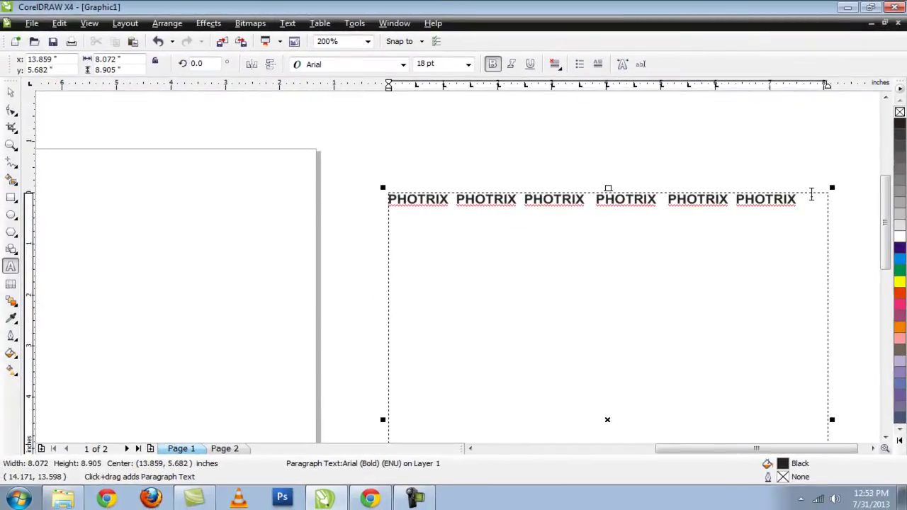
- Duplicate the line of six PHOTRIX words below itself to build five rows of text in the frame
left_click_drag(798, 203, 376, 195)
key("ctrl+c")
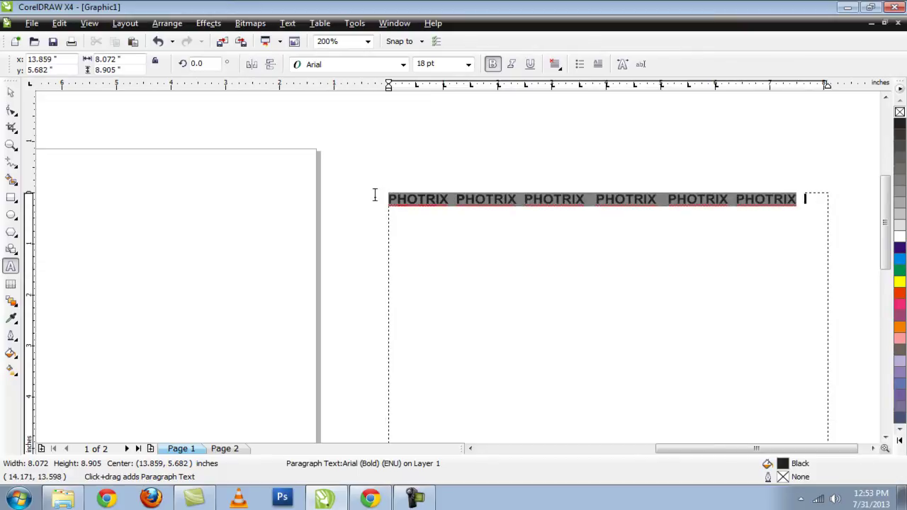
left_click(813, 203)
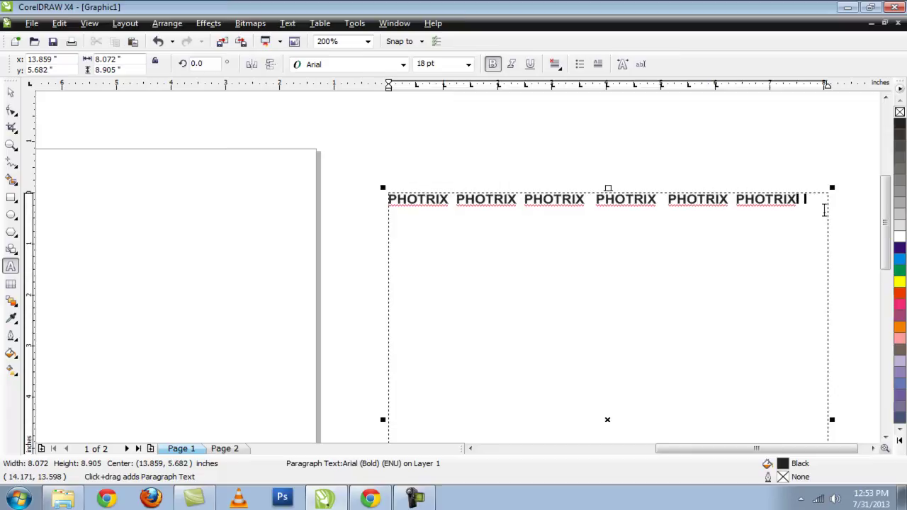
key("ctrl+v")
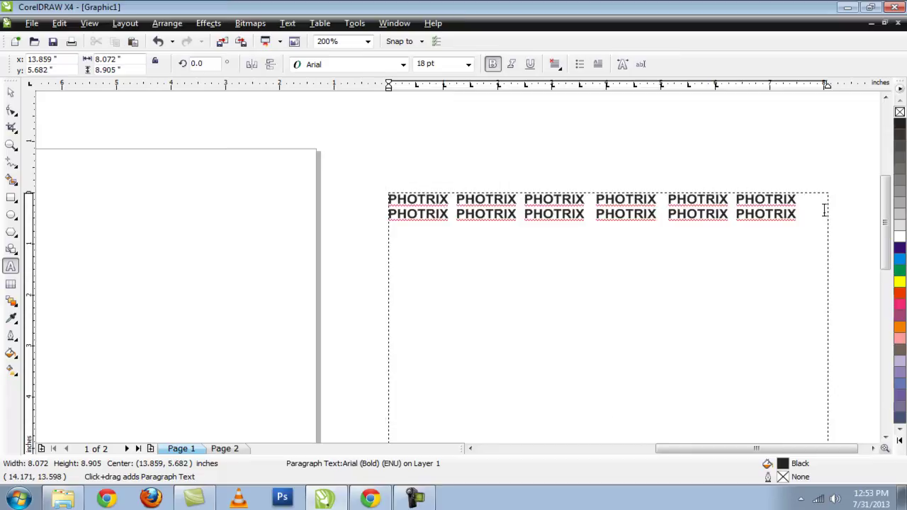
key("ctrl+v")
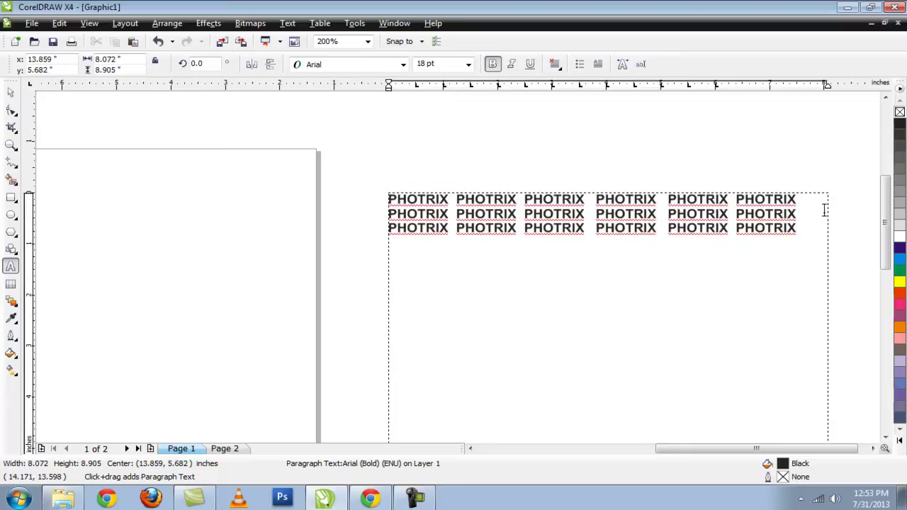
key("Return")
key("ctrl+v")
key("Return")
key("ctrl+v")
scroll(640, 334, "down", 1)
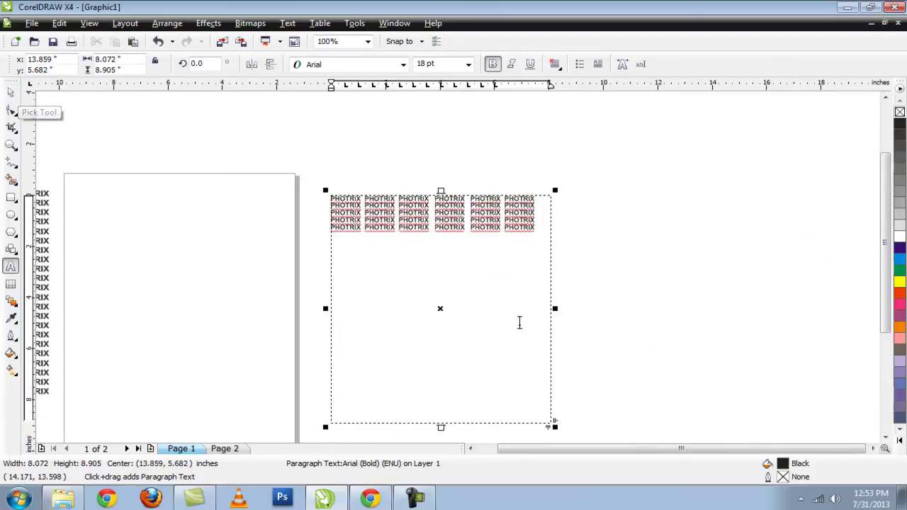
- Justify the five-row paragraph text and delete the whole text frame
left_click(12, 95)
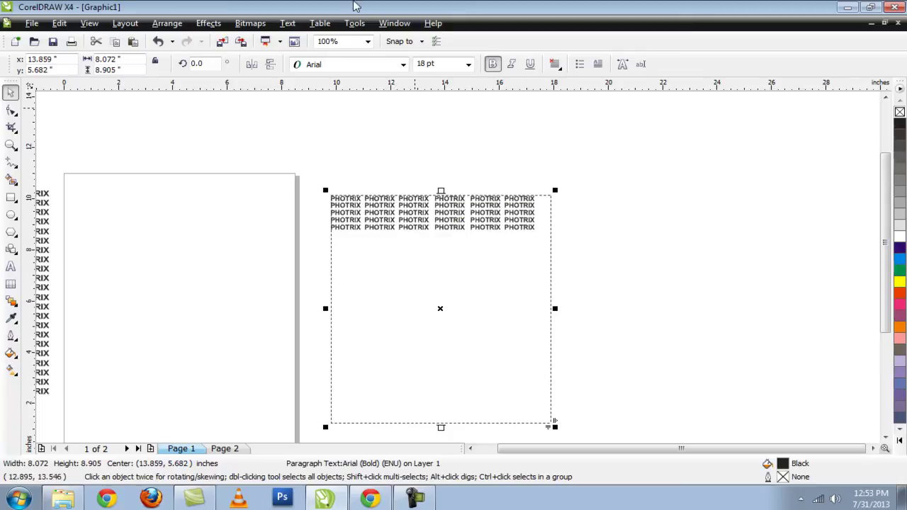
left_click(554, 65)
left_click(580, 151)
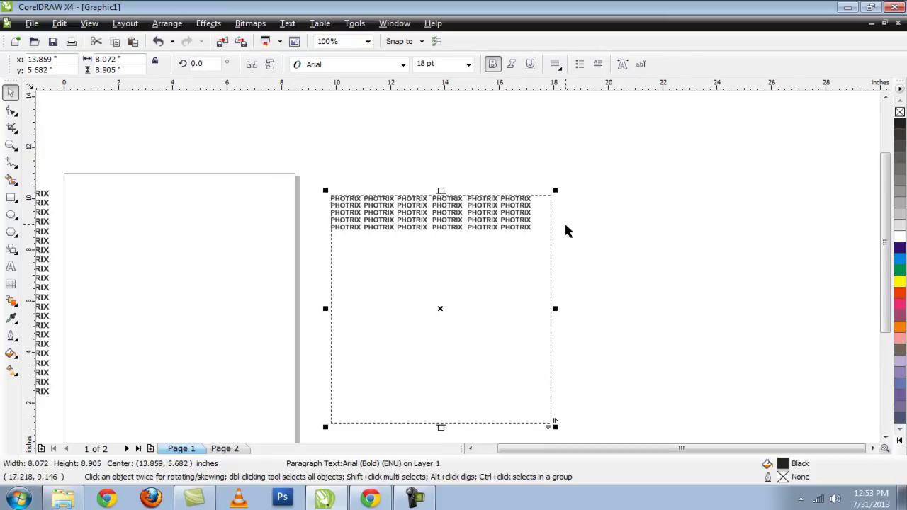
key("Delete")
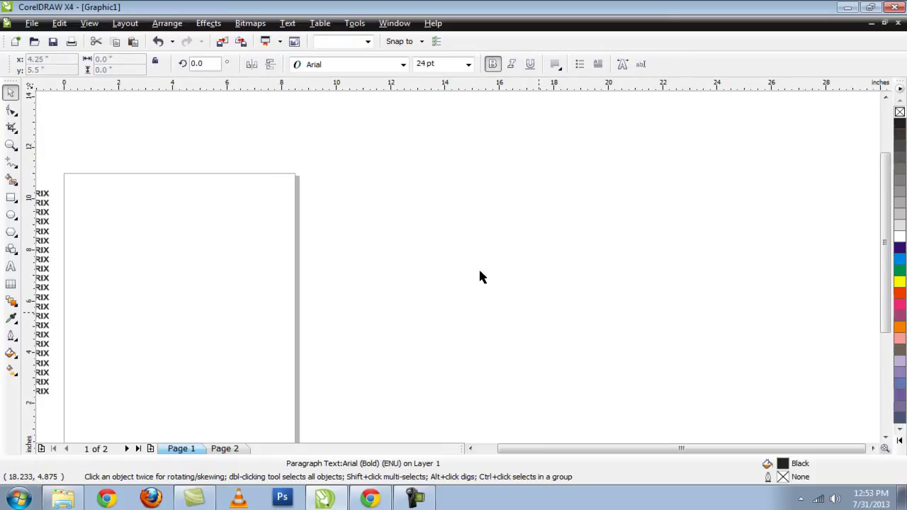
- Duplicate the flat PHOTRIX text block from beside the page and place the copy on the empty page
key("F3")
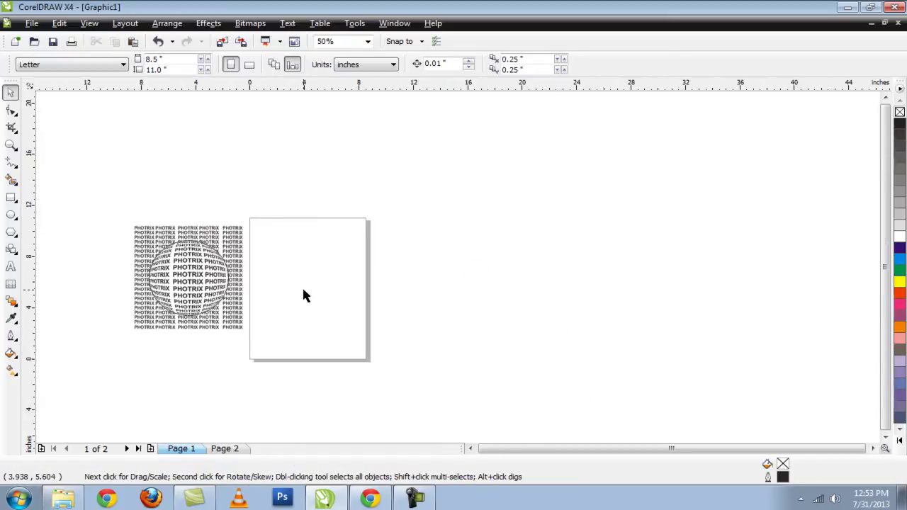
left_click_drag(306, 158, 779, 175)
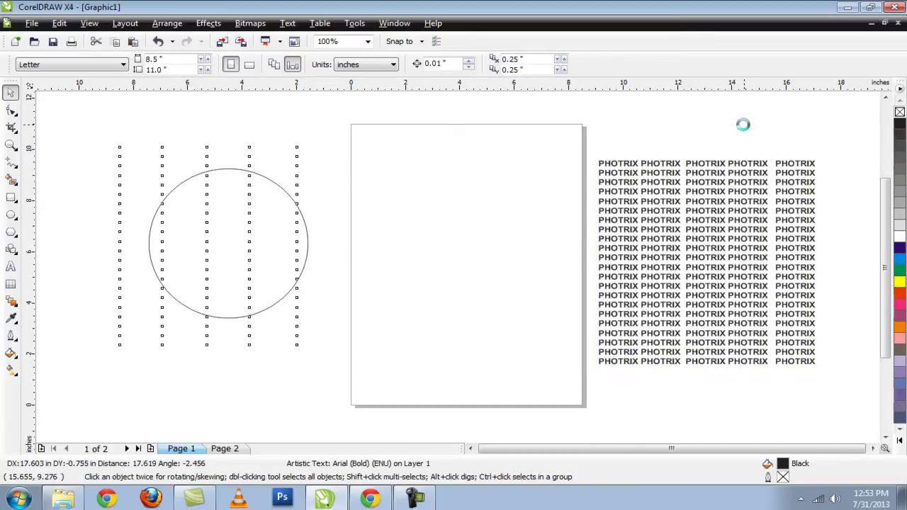
left_click(742, 115)
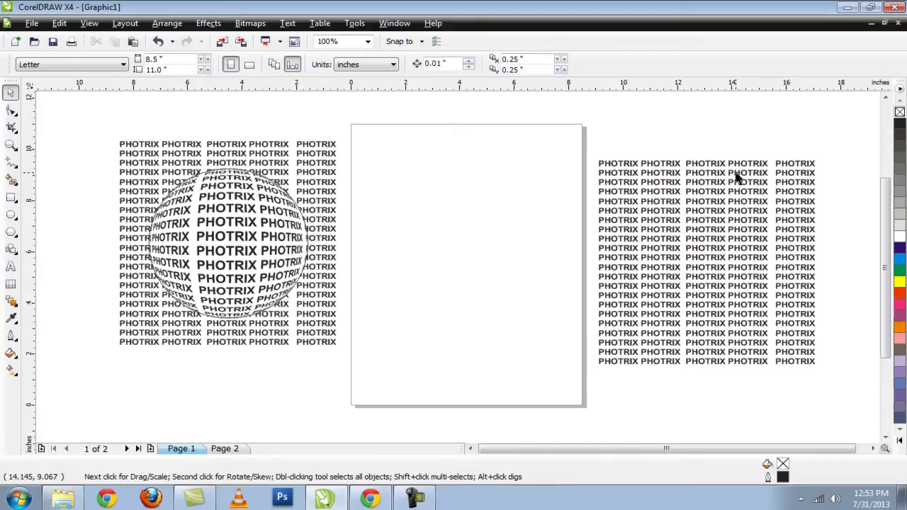
left_click_drag(672, 161, 496, 170)
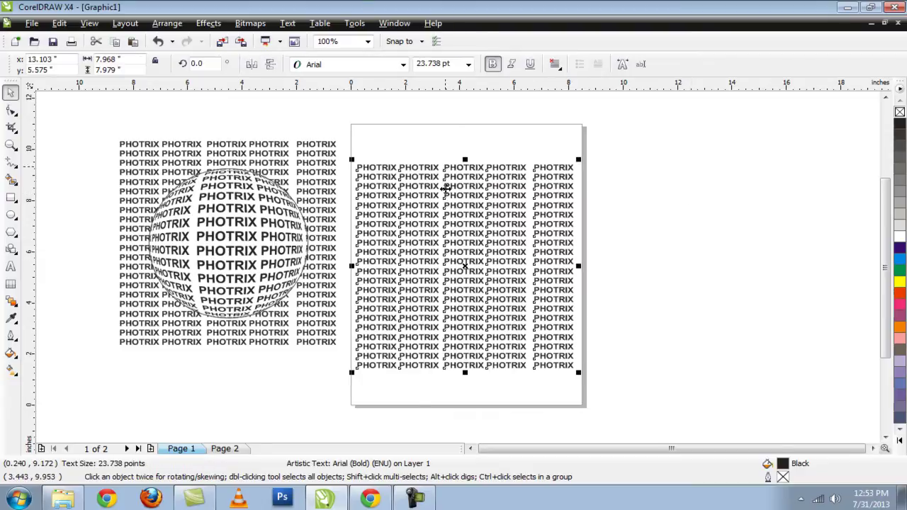
left_click(703, 200)
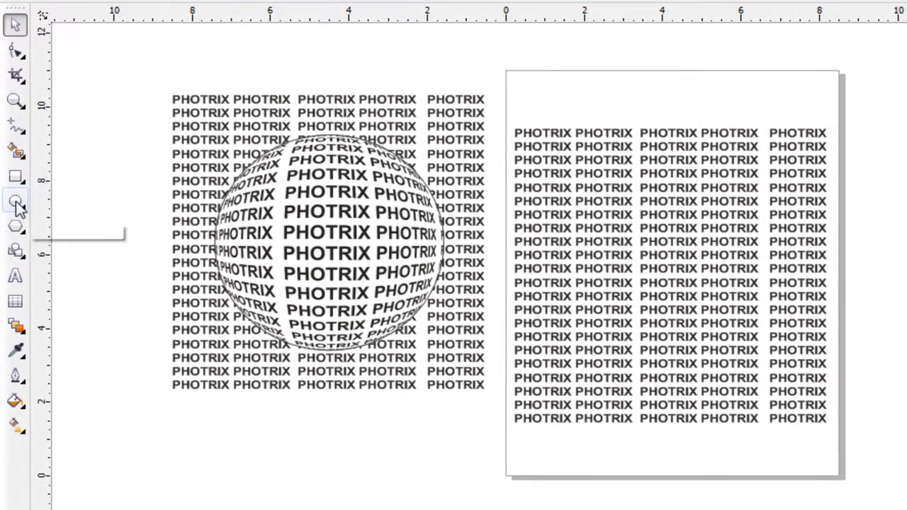
- Draw a circle about 5.3 inches in diameter over the page's PHOTRIX text block and move it near the block's centre
left_click(16, 205)
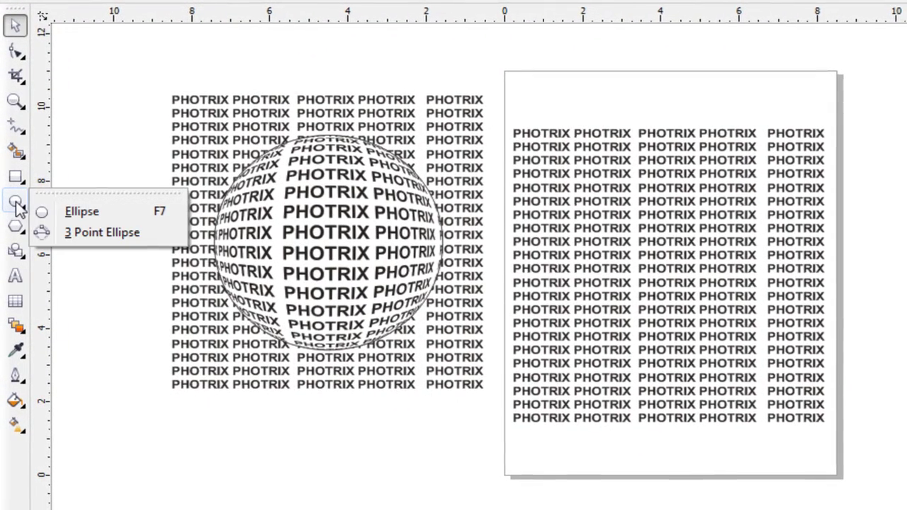
left_click(77, 213)
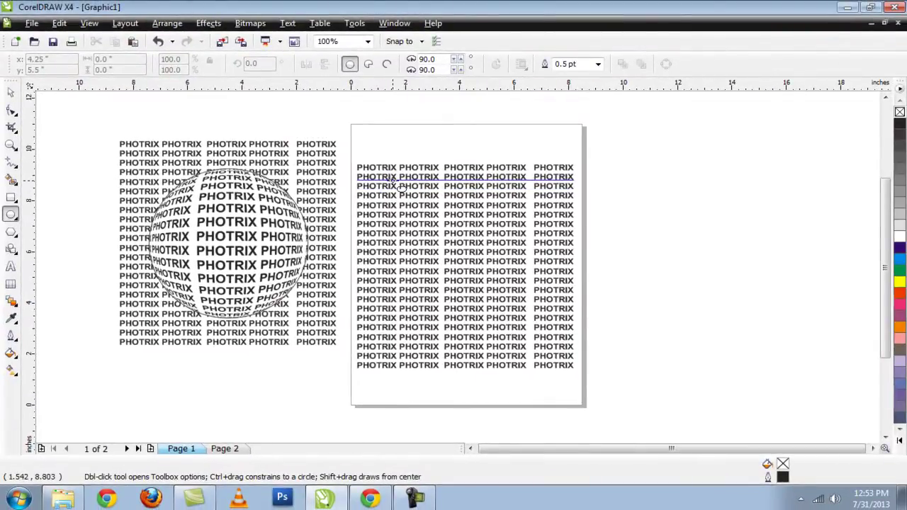
left_click_drag(386, 180, 531, 320)
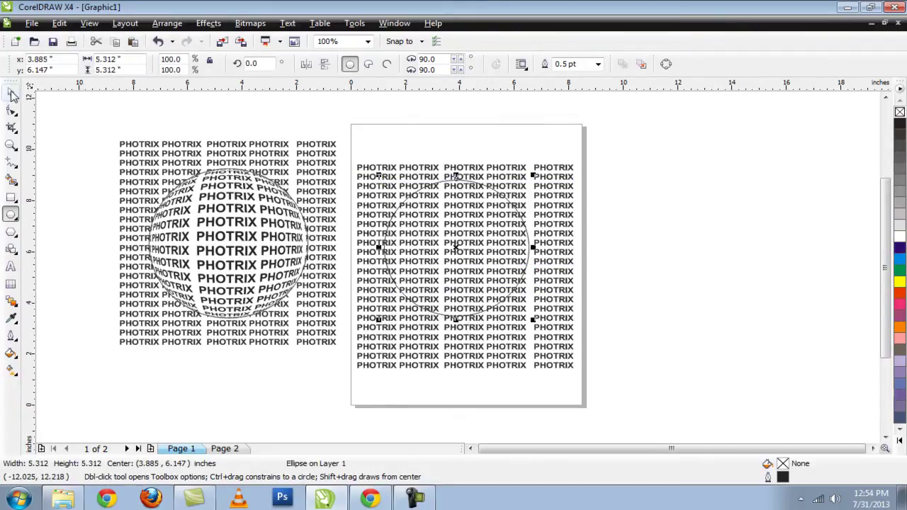
key("space")
left_click(725, 208)
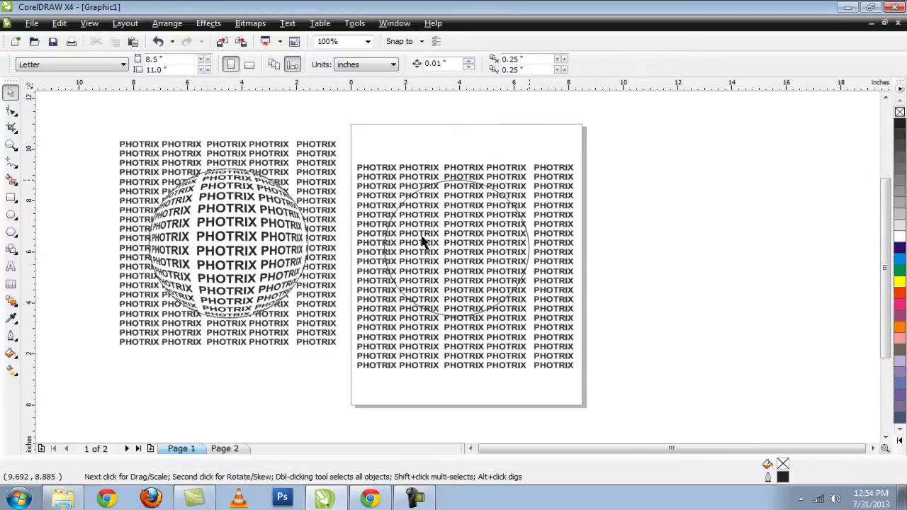
left_click_drag(462, 257, 478, 274)
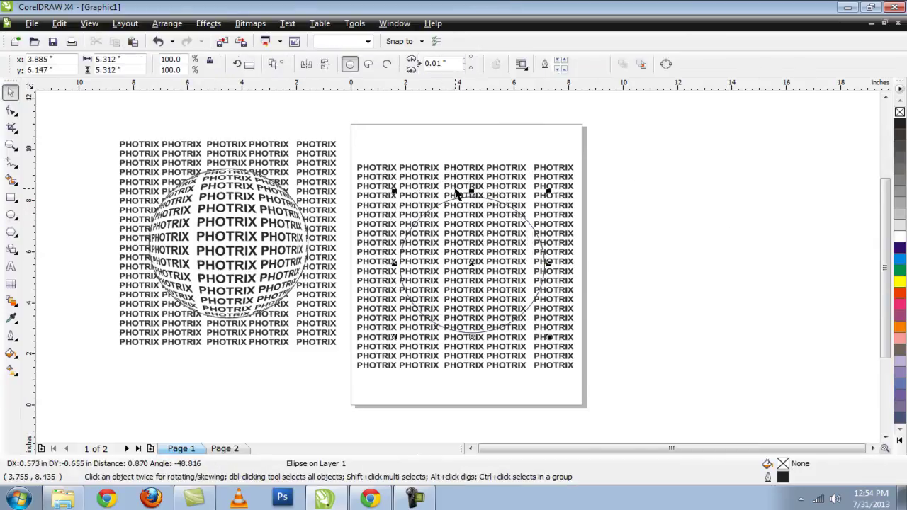
left_click(594, 219)
left_click_drag(531, 240, 515, 227)
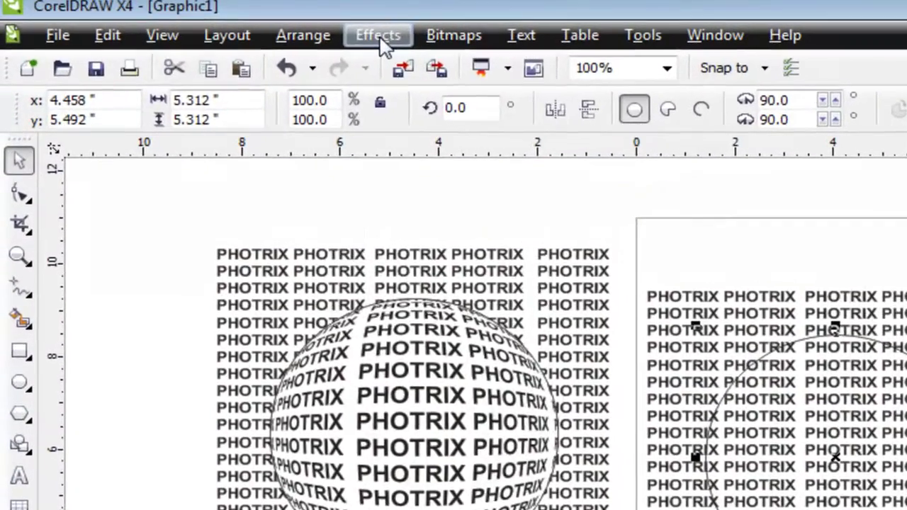
- Apply a Fish Eye lens effect to the circle over the text block
left_click(350, 34)
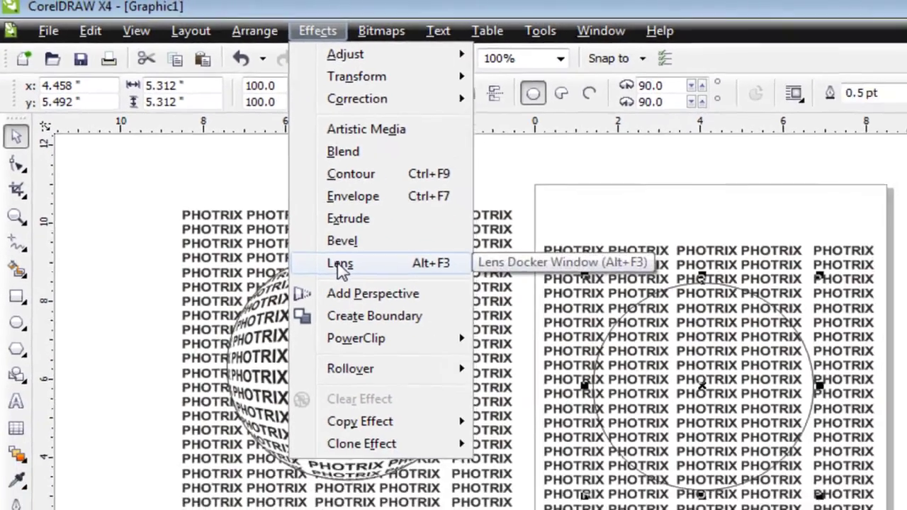
left_click(401, 315)
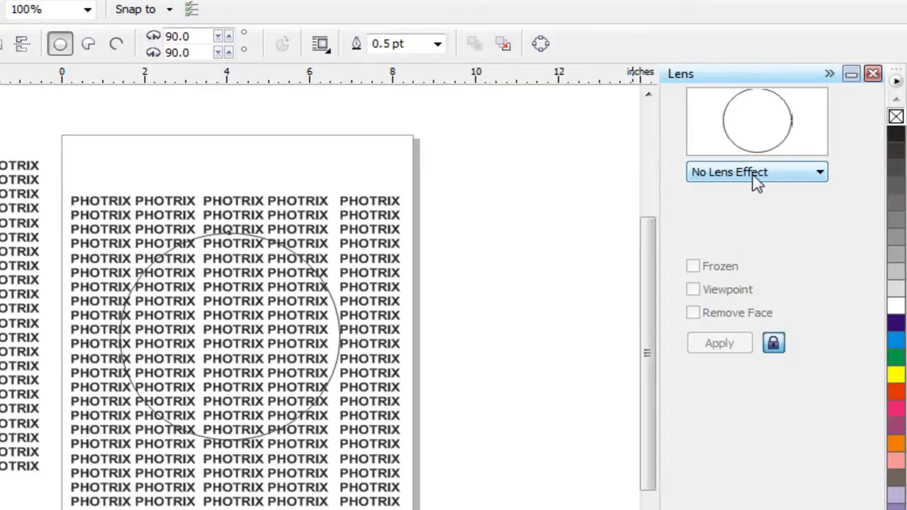
left_click(820, 174)
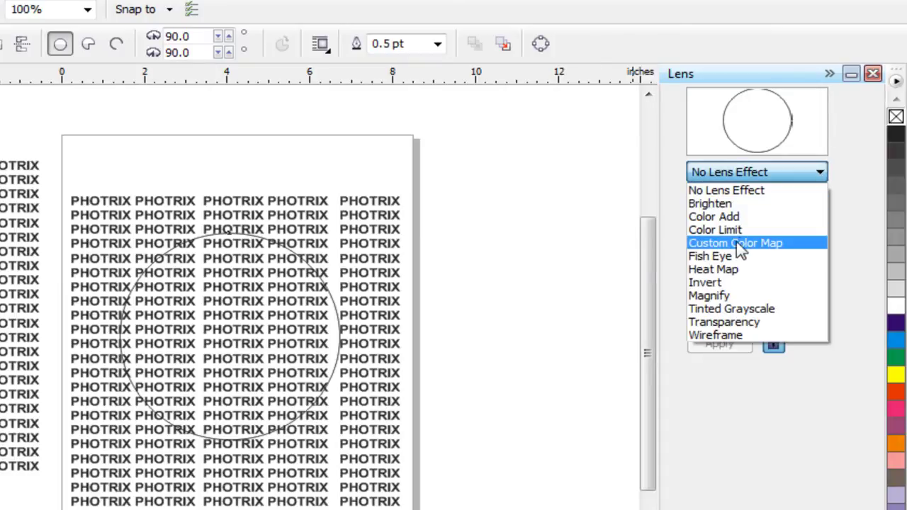
left_click(730, 258)
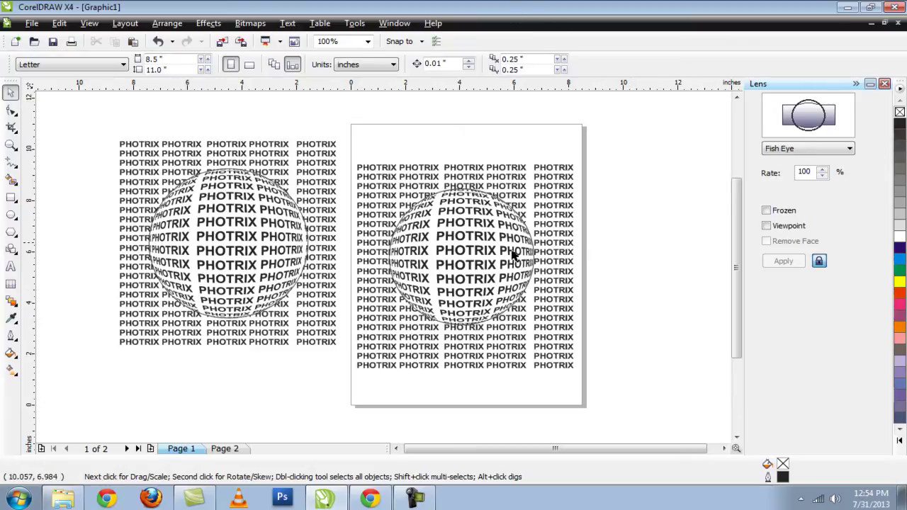
- Move the fish-eye circle up over the text block's upper edge and remove its outline
left_click(496, 250)
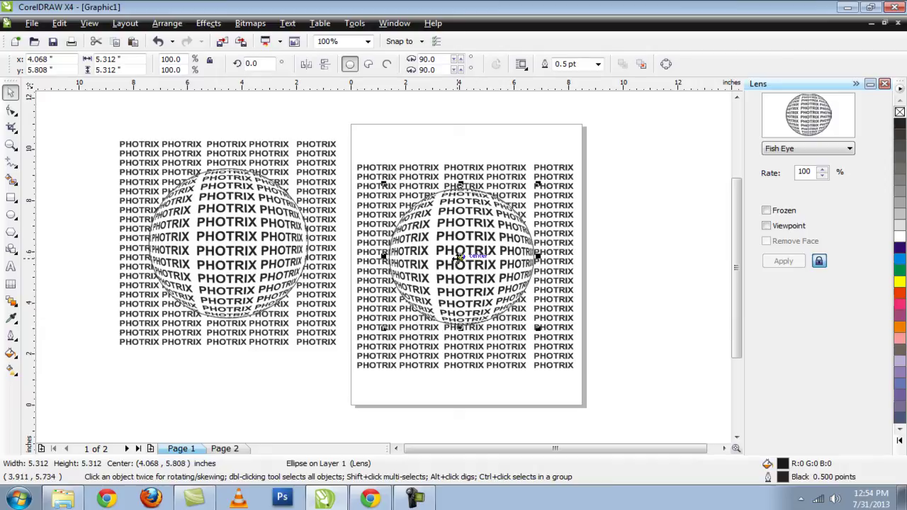
left_click_drag(459, 256, 460, 184)
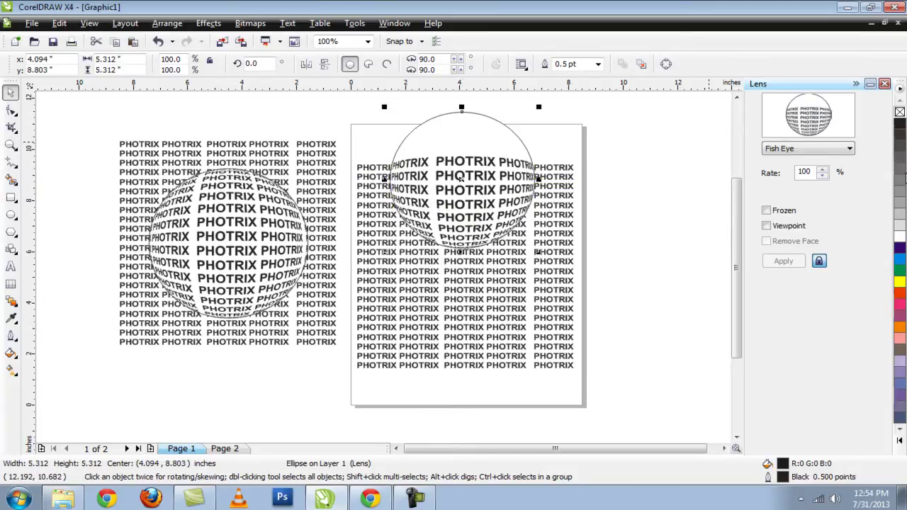
left_click(901, 111)
left_click(623, 314)
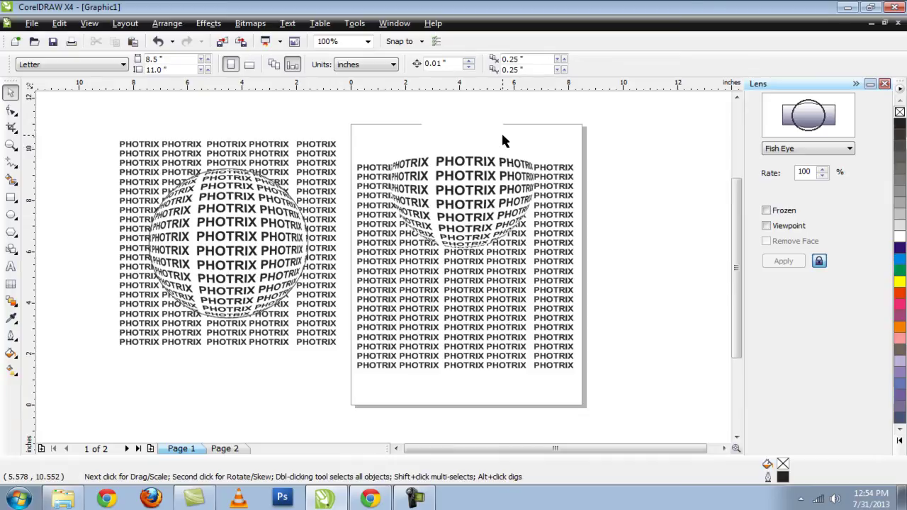
- Restore the circle's black outline and move the circle over the text block's lower-right corner
left_click(490, 161)
right_click(900, 124)
left_click_drag(481, 126, 575, 281)
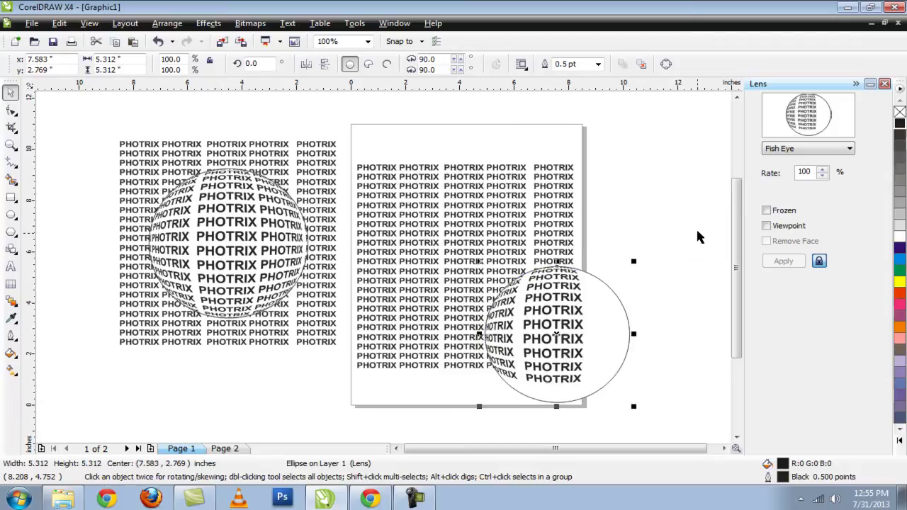
- Remove the outline from the fish-eye circle at the lower-right corner and give it a black outline again
right_click(899, 111)
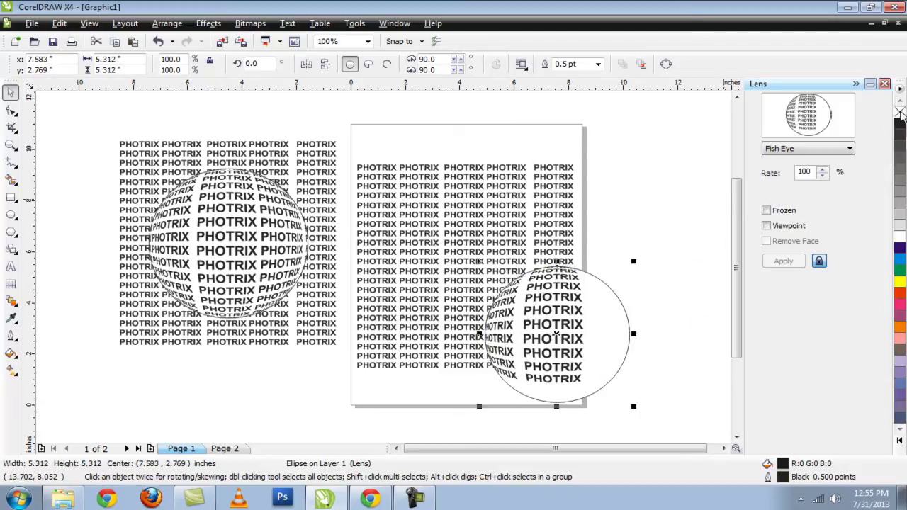
left_click(672, 365)
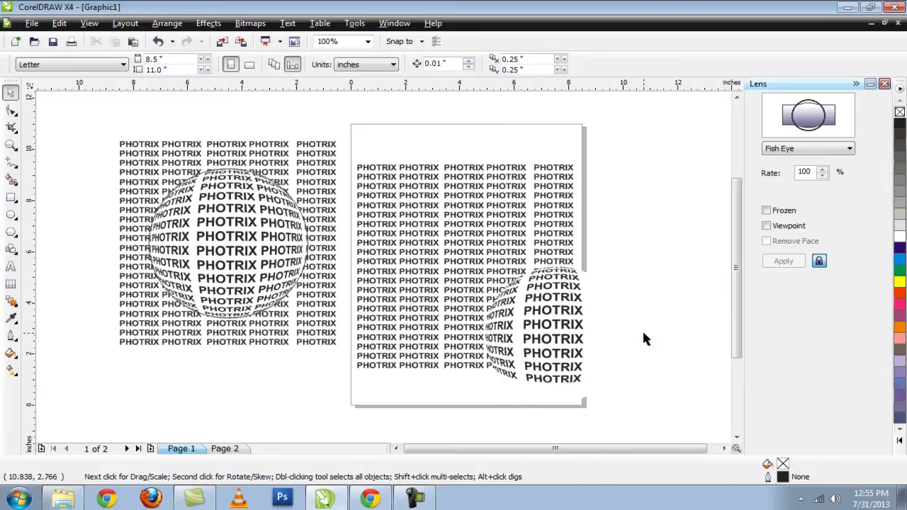
left_click(614, 362)
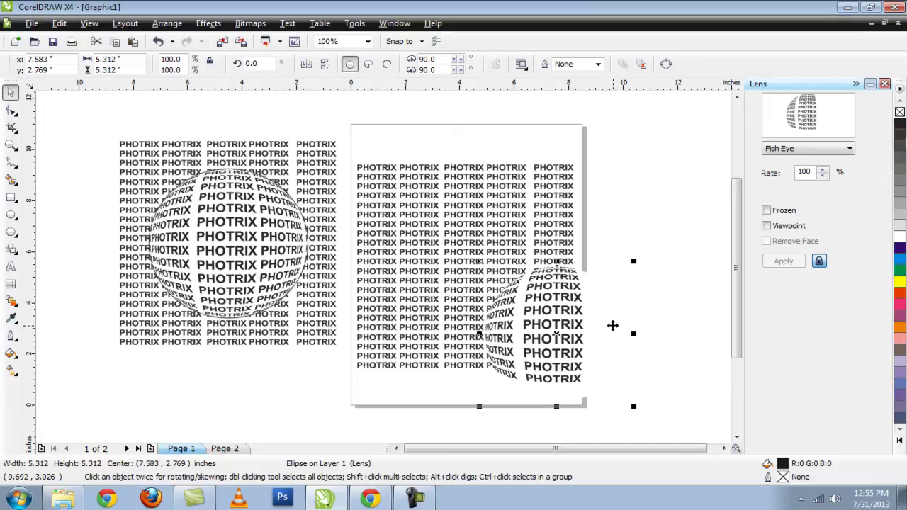
right_click(899, 123)
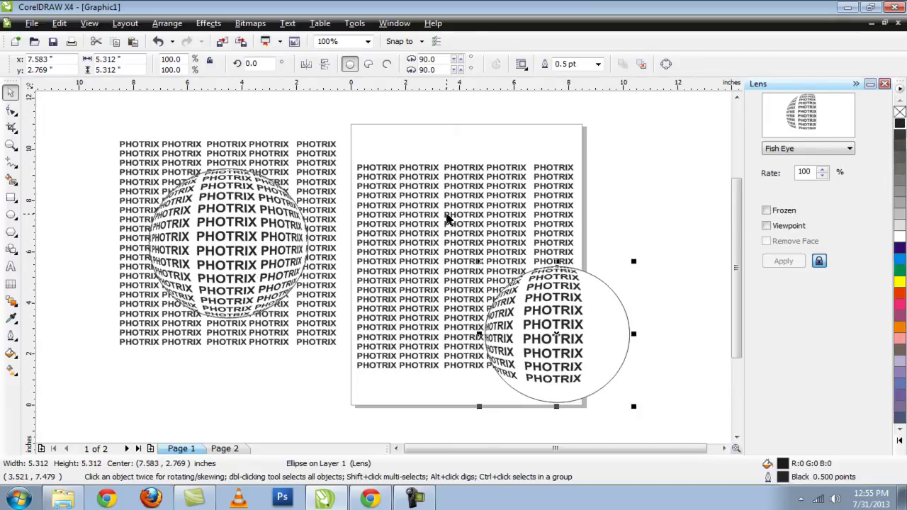
- Centre the fish-eye circle horizontally and vertically on the page's PHOTRIX text block
left_click(446, 214, "shift")
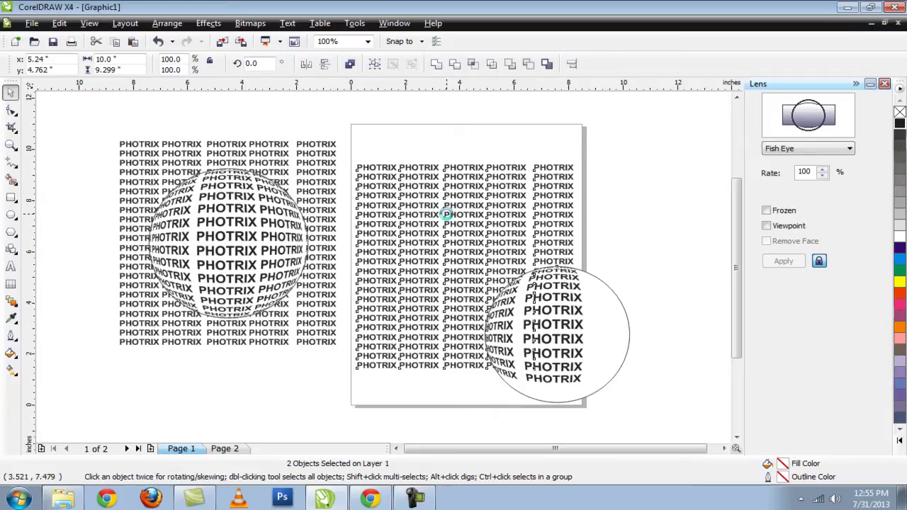
key("c")
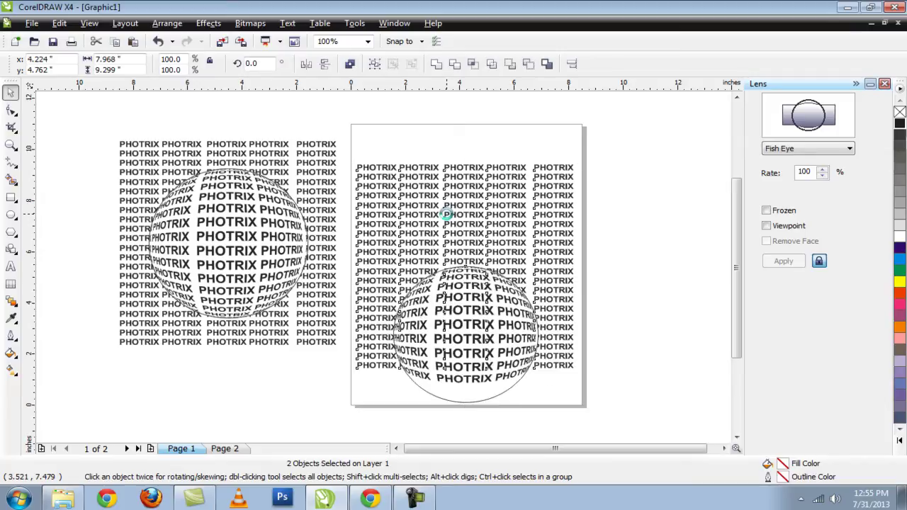
key("e")
left_click(646, 248)
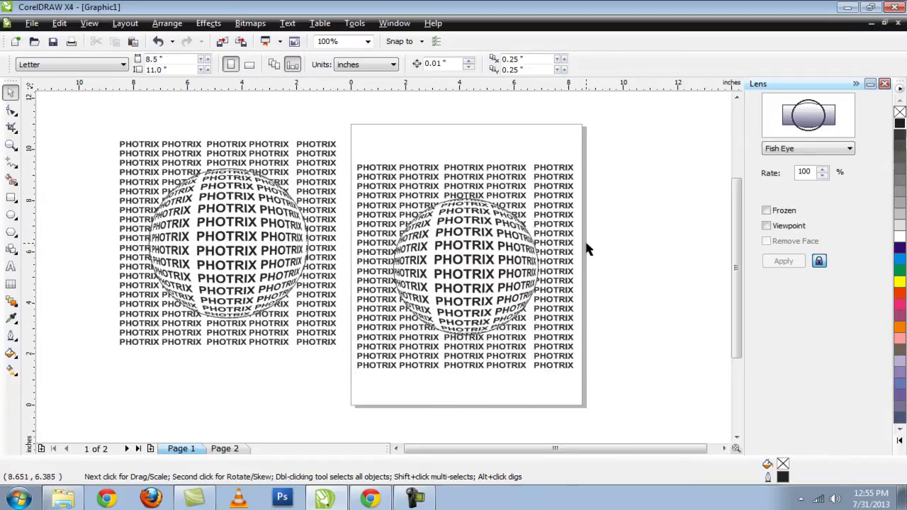
- Try the fish-eye circle at other positions on and off the text block and undo these moves
left_click_drag(508, 248, 487, 236)
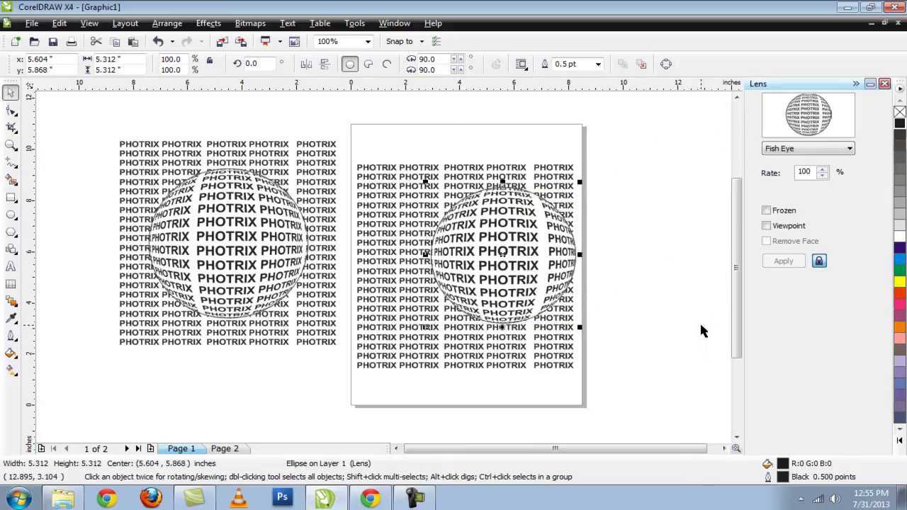
key("ctrl+z")
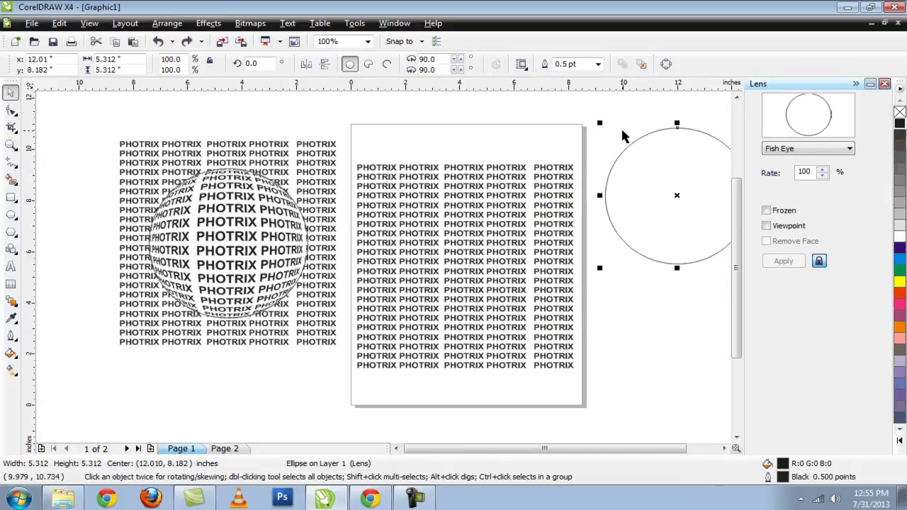
key("ctrl+shift+z")
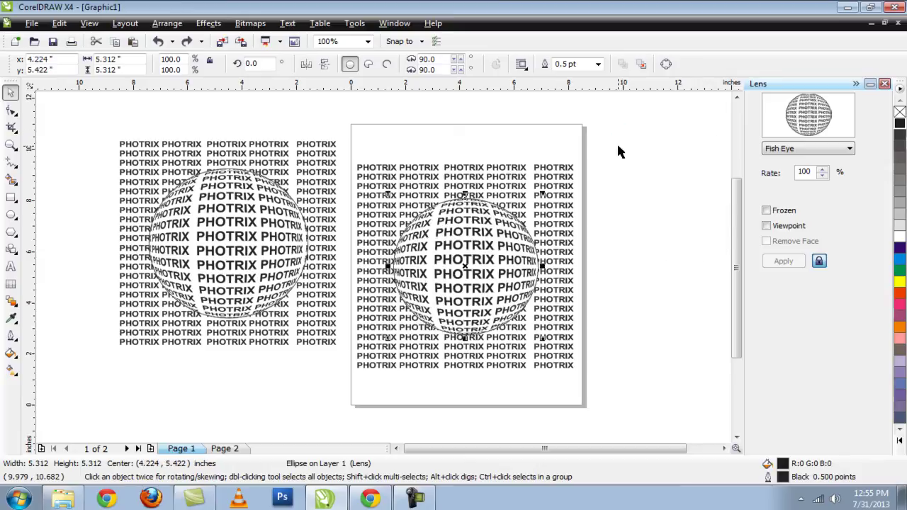
left_click(619, 175)
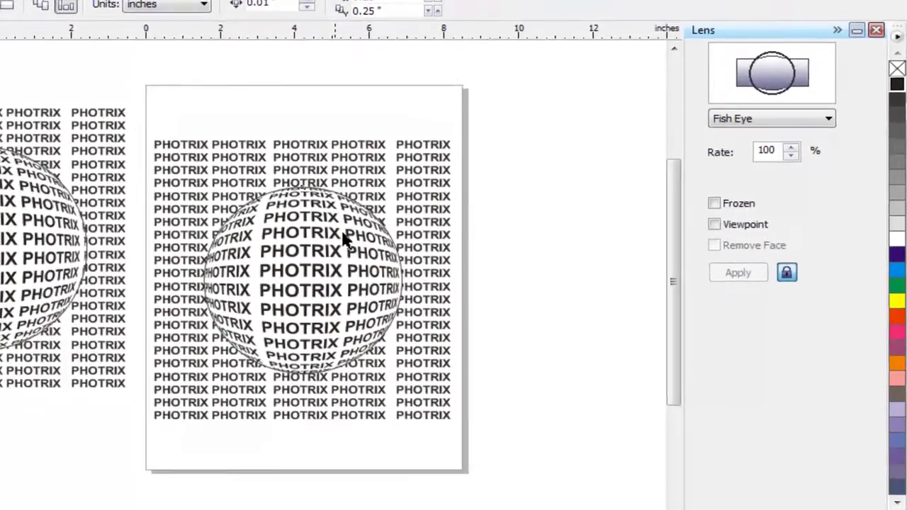
- Freeze the centred circle's fish-eye lens and move the frozen sphere off the page to the empty area on its right
left_click(493, 236)
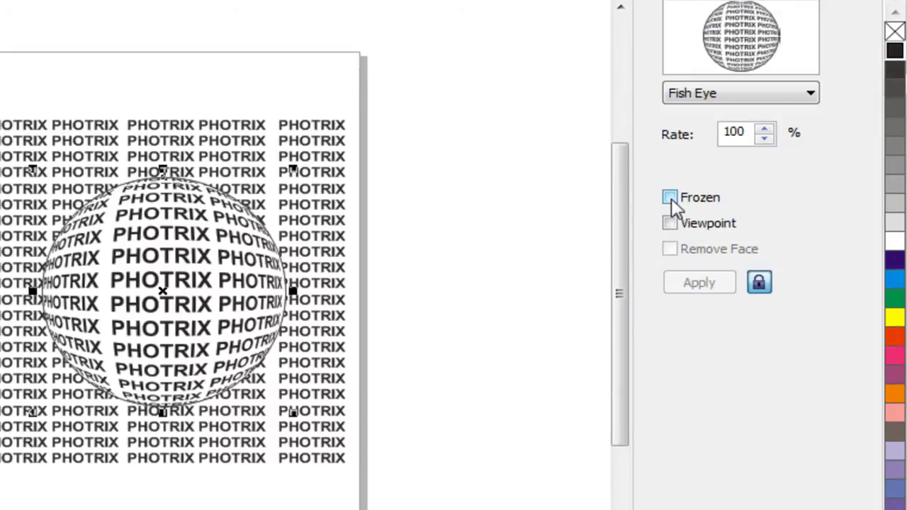
left_click(670, 198)
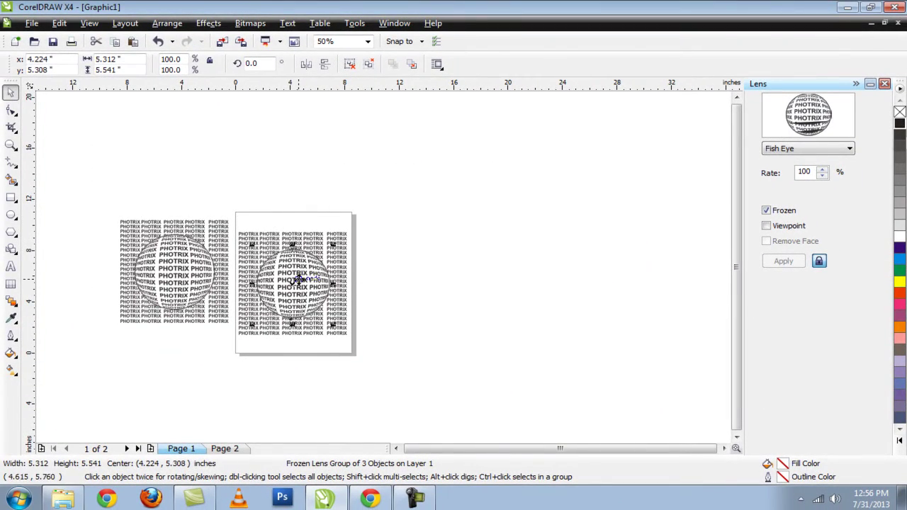
left_click_drag(297, 280, 439, 269)
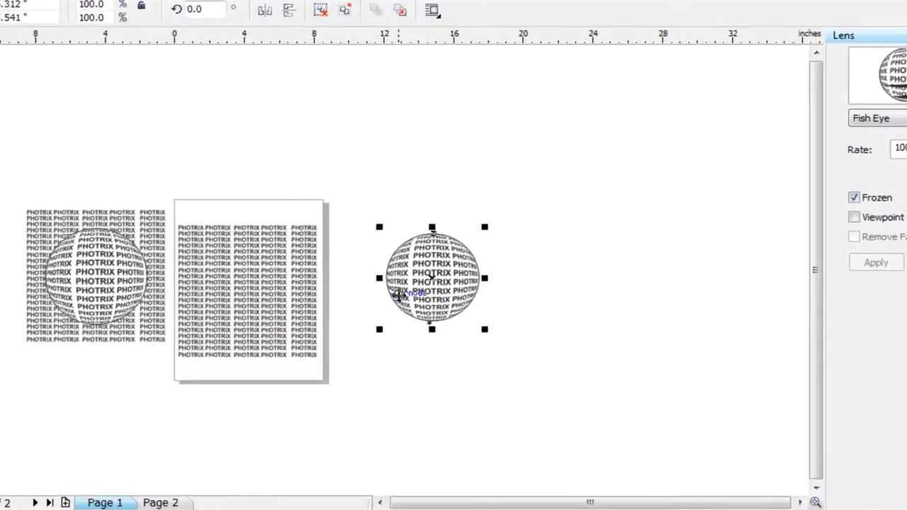
left_click(427, 199)
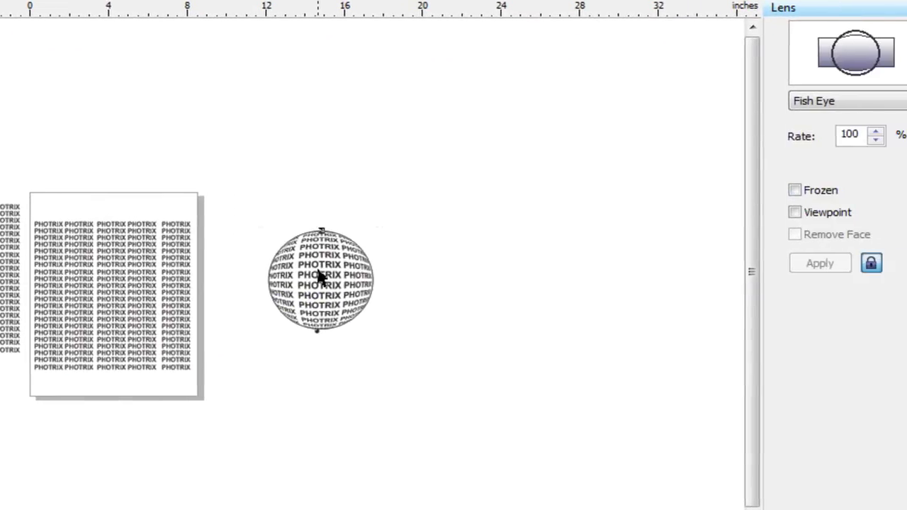
- Remove the outline from the frozen sphere and ungroup all of its objects
left_click(335, 277)
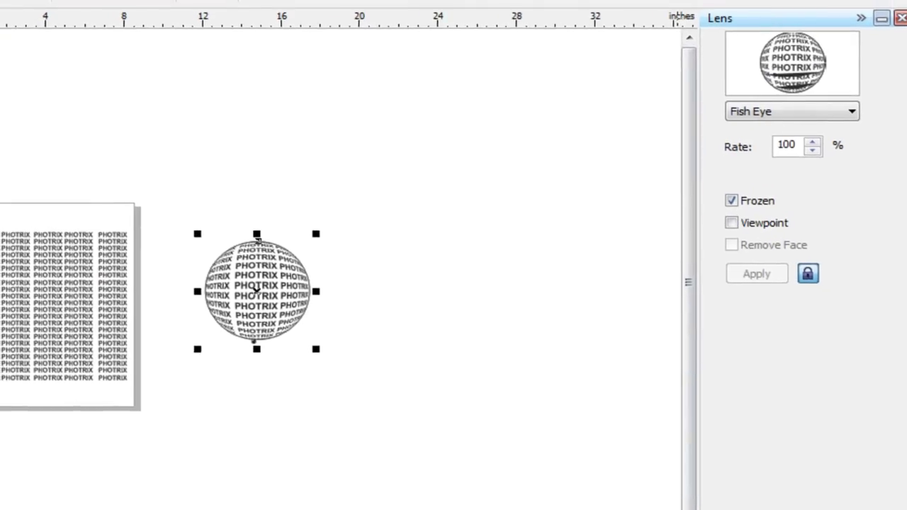
key("Escape")
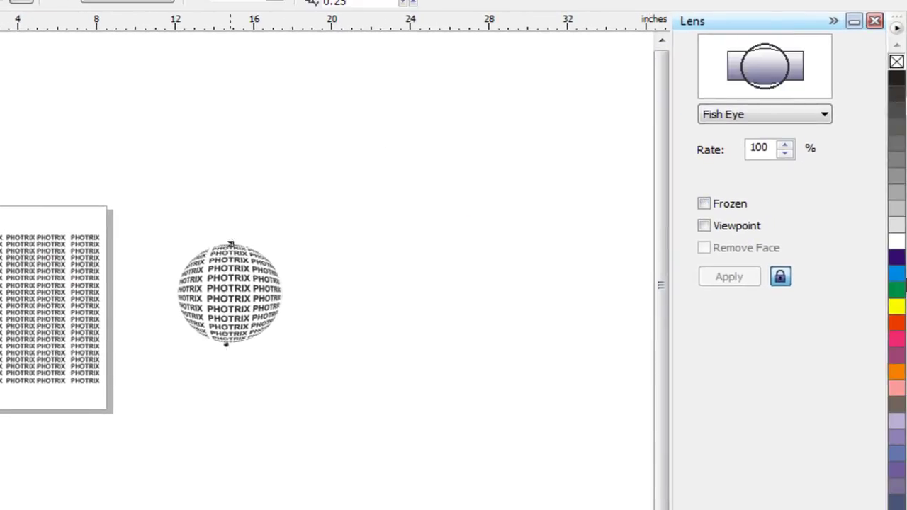
left_click(231, 245)
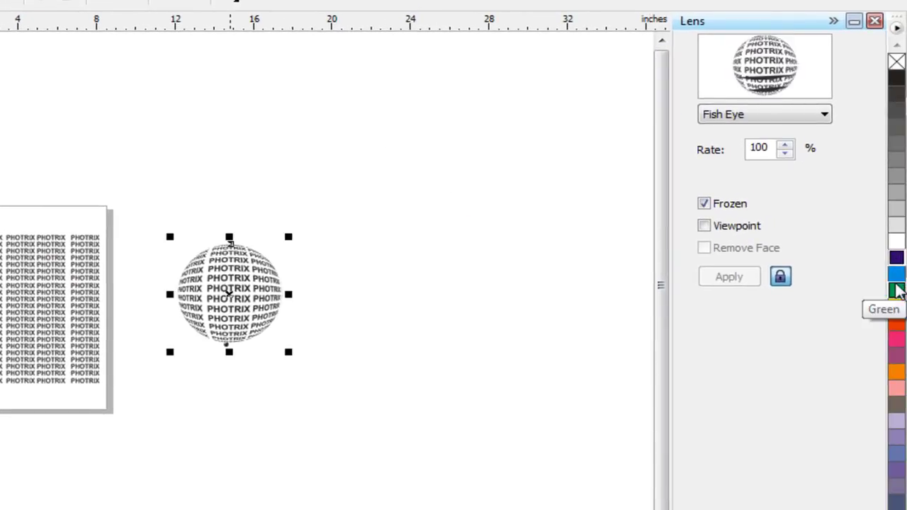
scroll(241, 264, "up", 3)
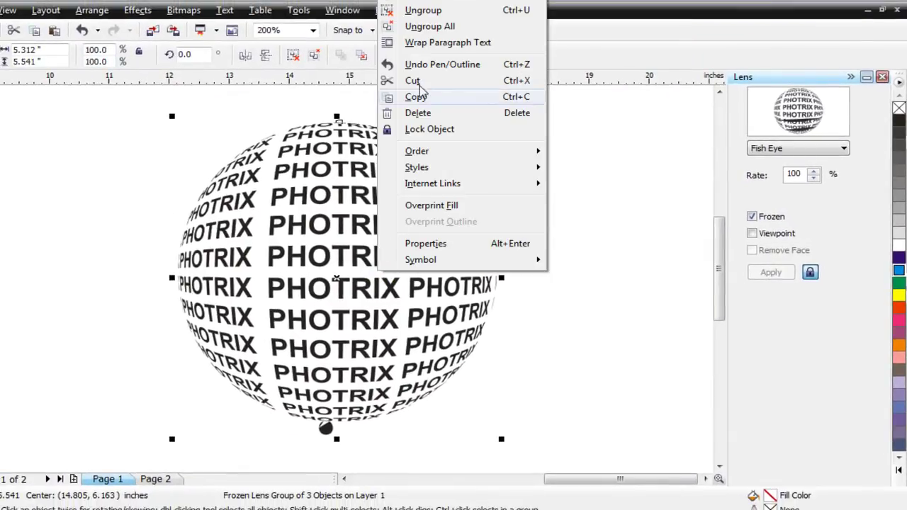
left_click(415, 26)
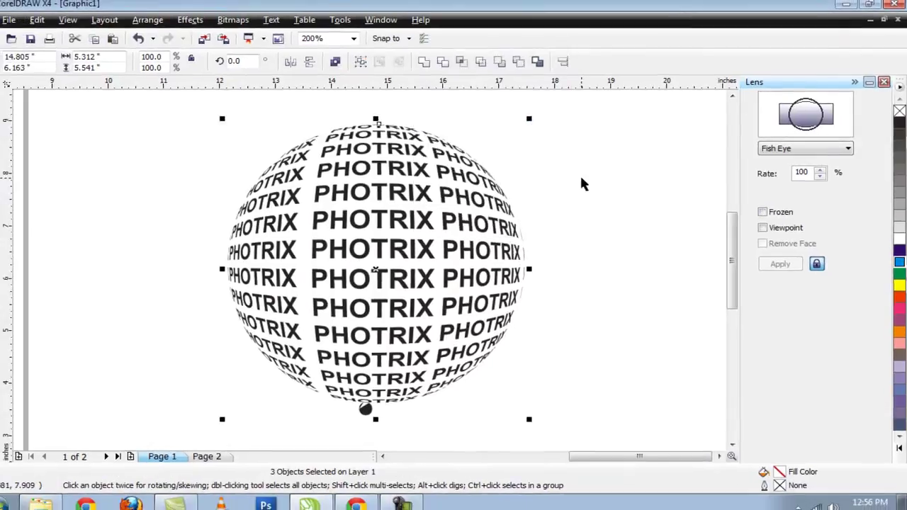
- Try cyan and blue fills on the sphere's warped text curves and settle on red
left_click(533, 196)
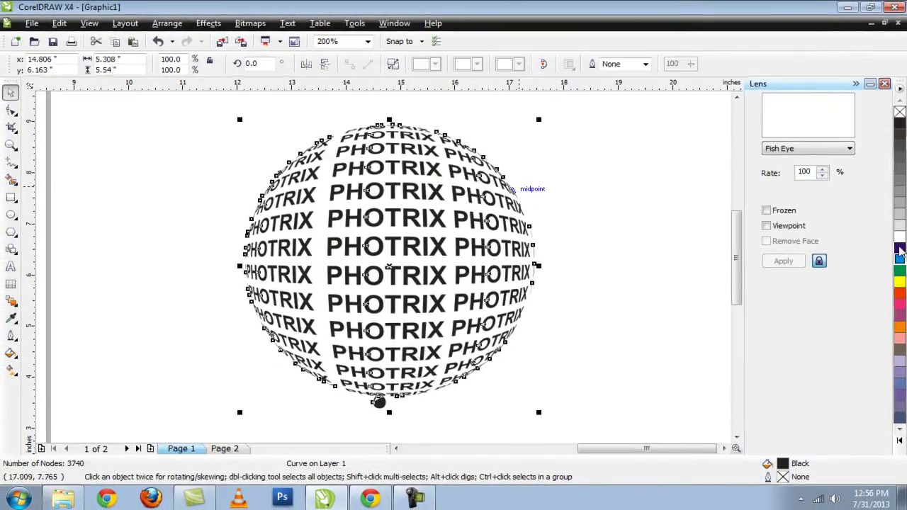
left_click(901, 260)
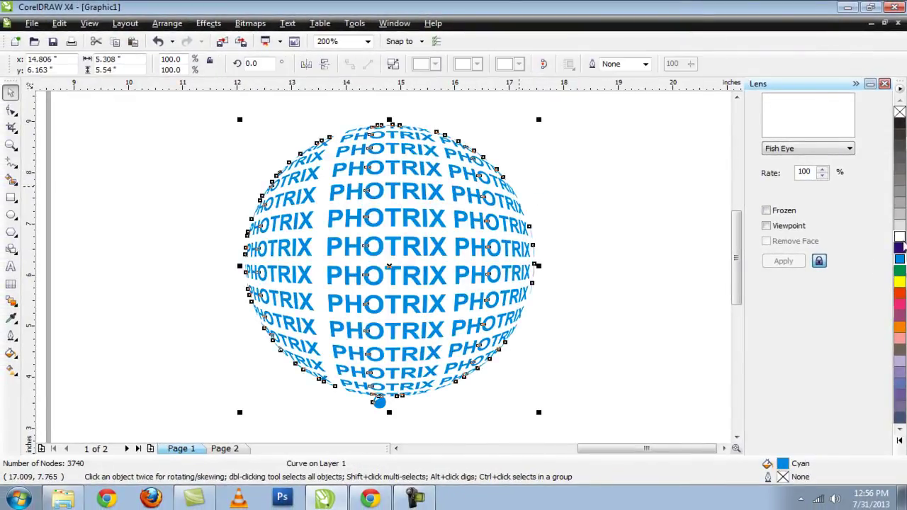
left_click(900, 248)
left_click(900, 292)
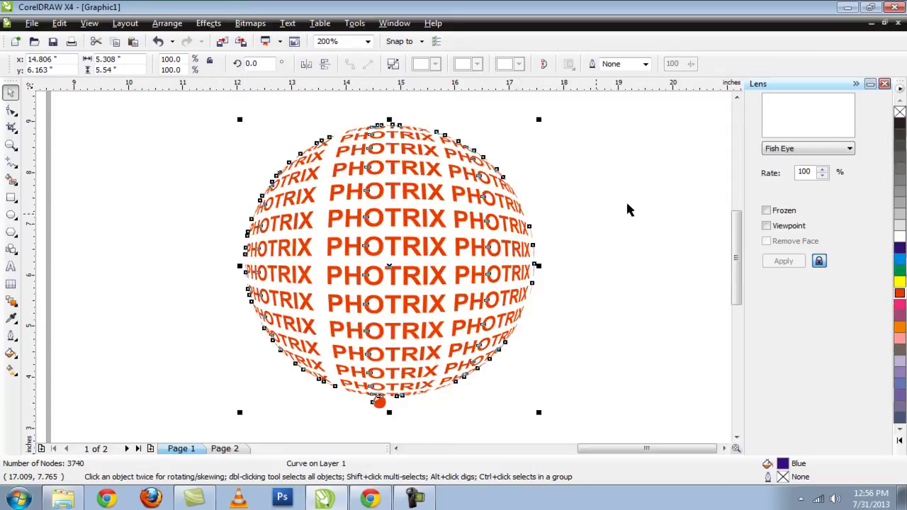
key("Escape")
scroll(394, 245, "down", 2)
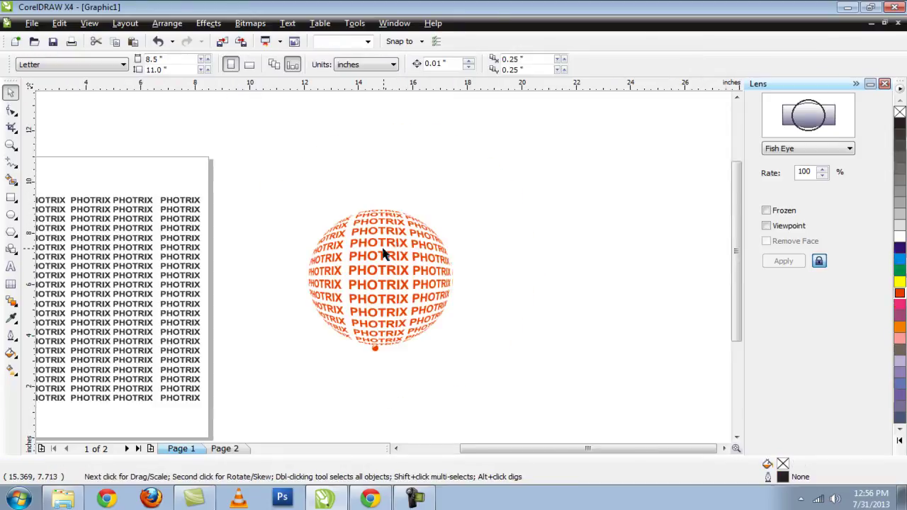
scroll(385, 249, "down", 2)
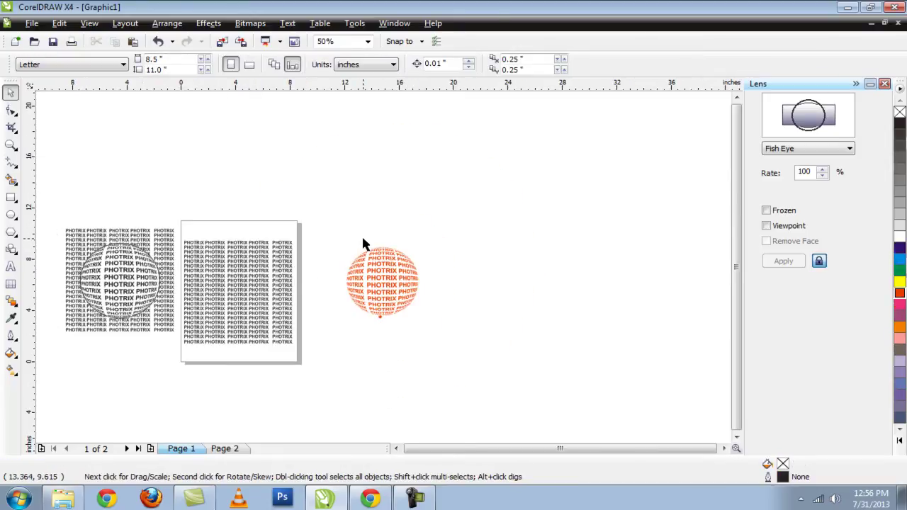